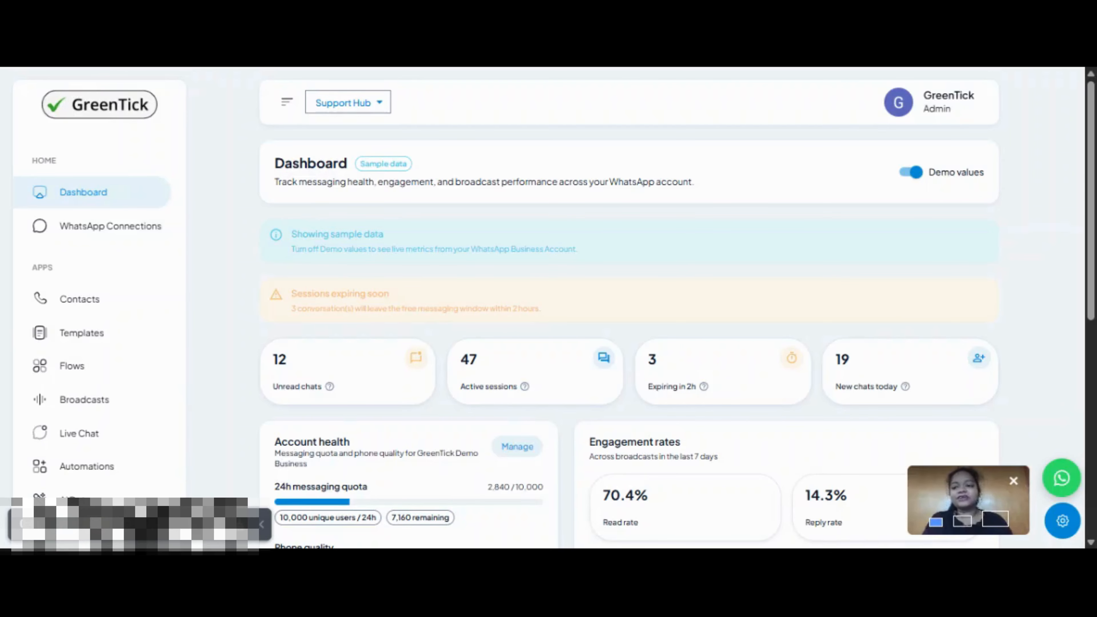
Step: Open the Automations page and look over the workflow search and sorting options
scroll(63, 345, down, 3)
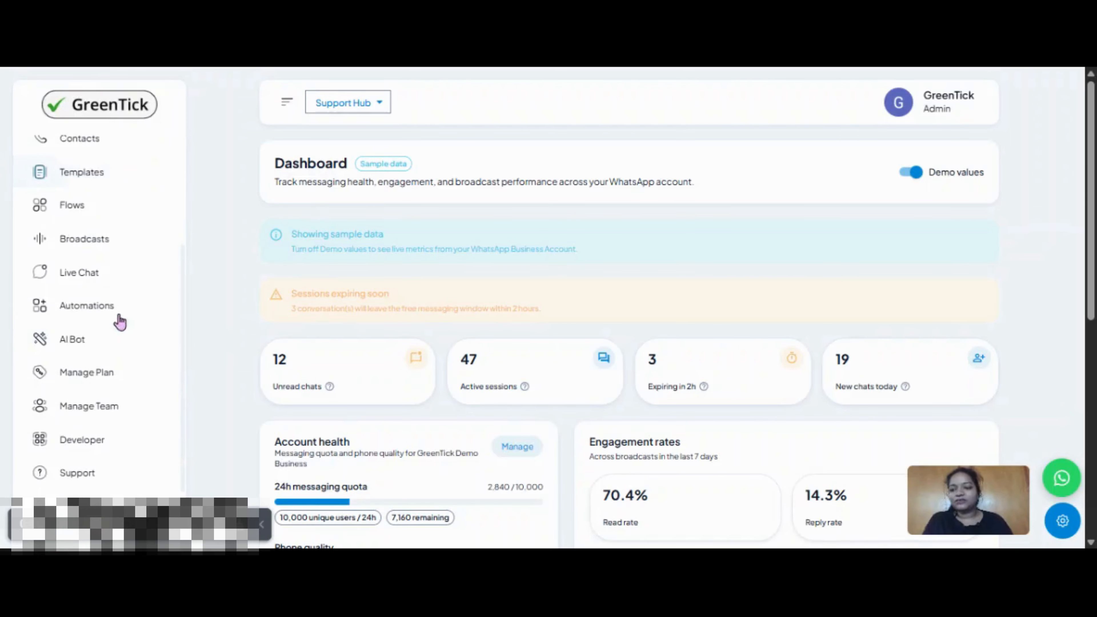
click(65, 314)
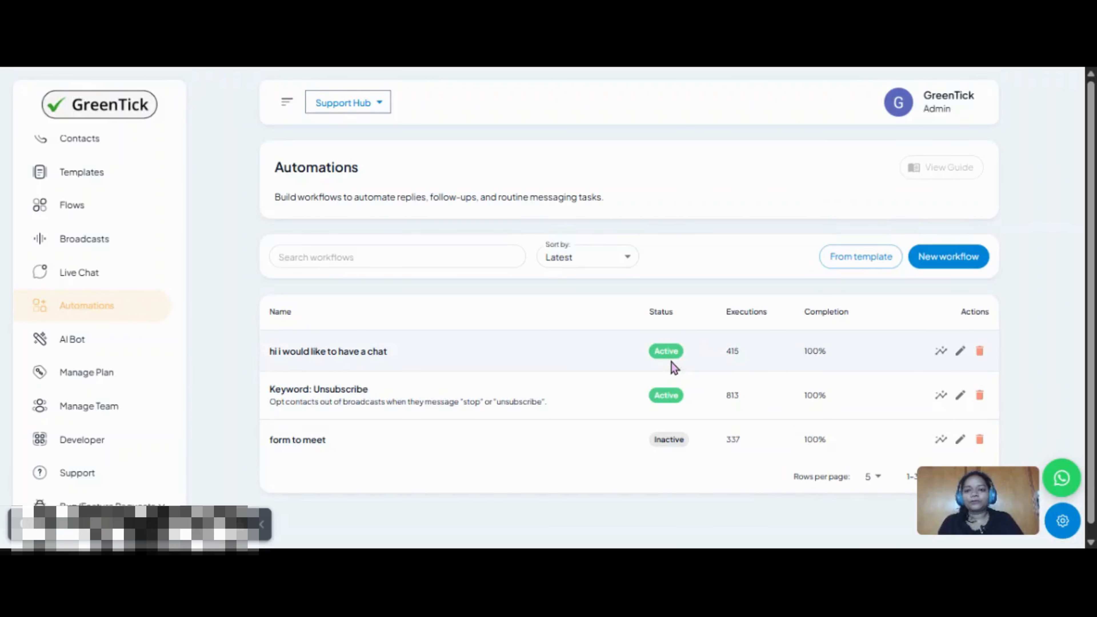
click(382, 259)
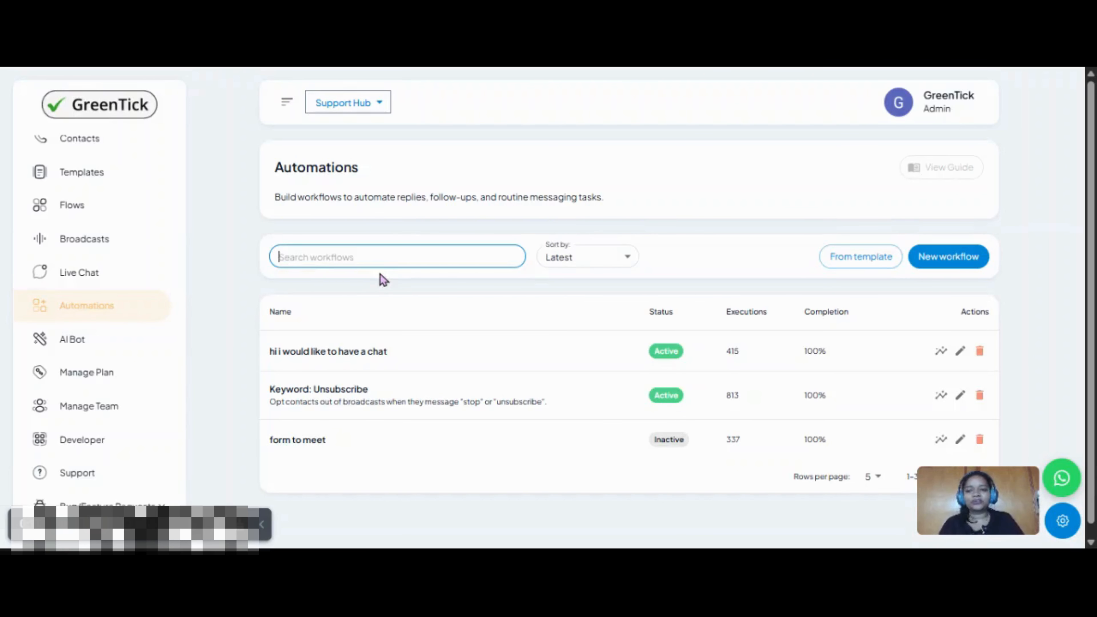
scroll(428, 303, down, 1)
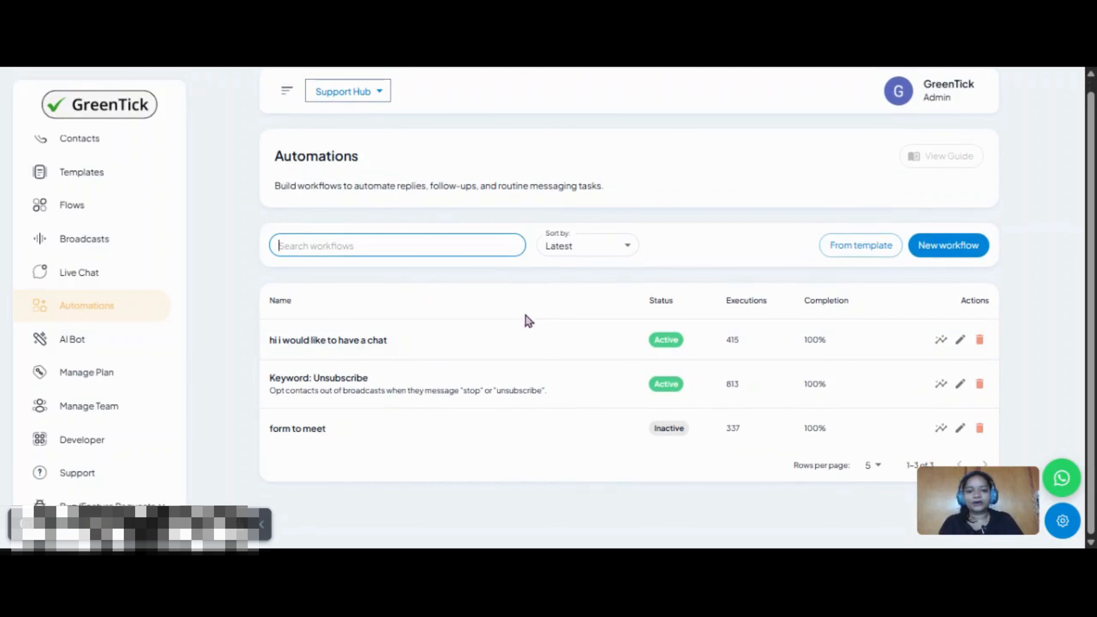
click(583, 257)
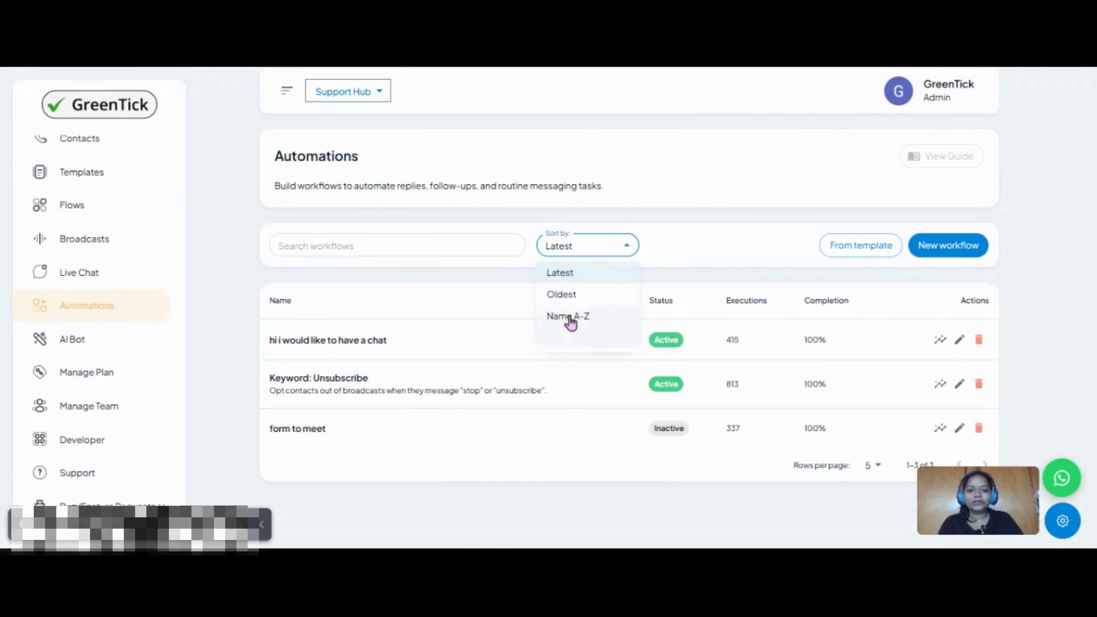
click(605, 371)
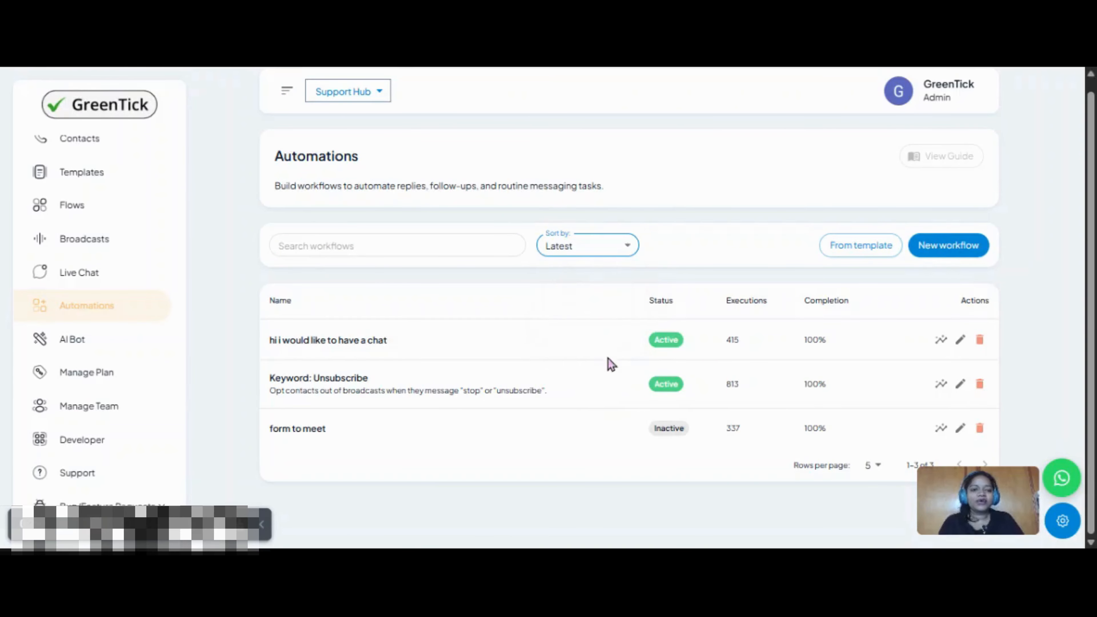
Step: Browse the ready-made workflow templates and return to the workflow list without choosing one
click(838, 262)
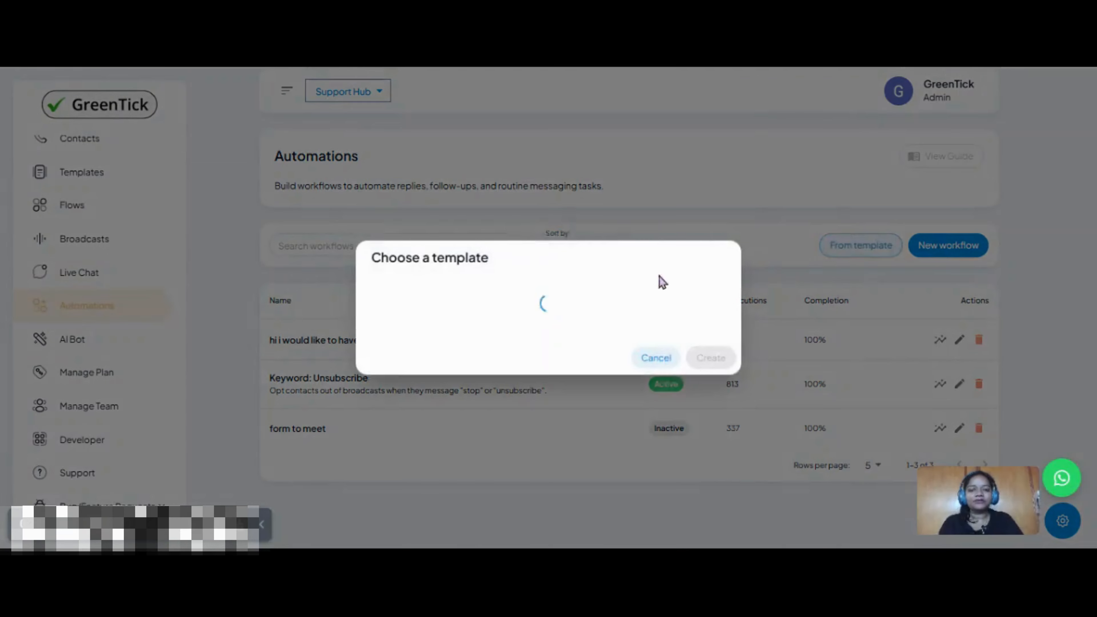
scroll(630, 346, down, 2)
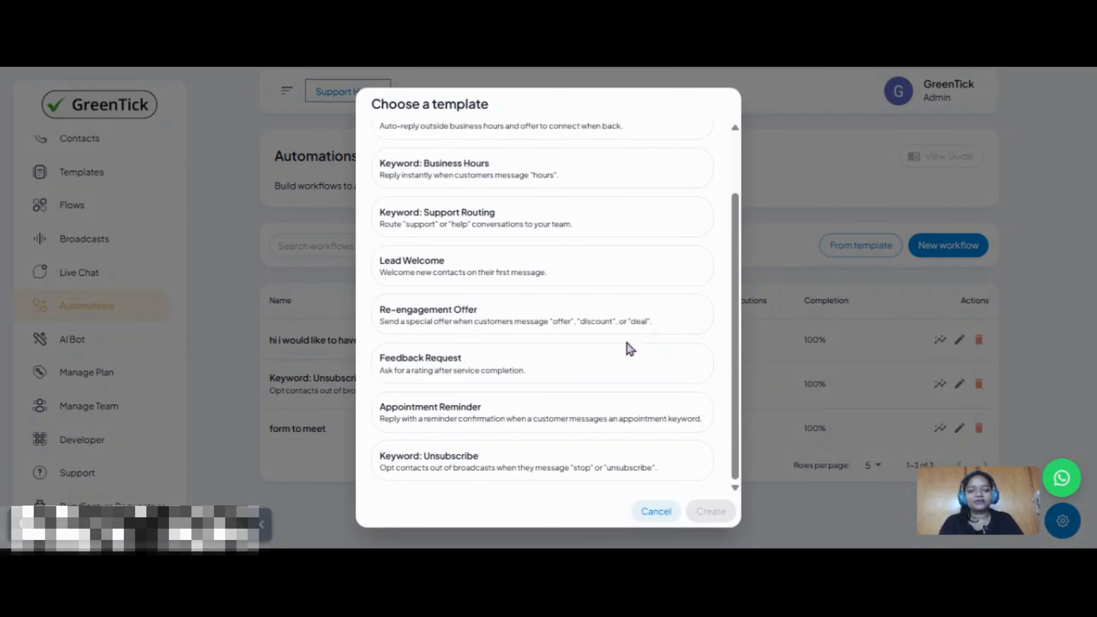
click(804, 190)
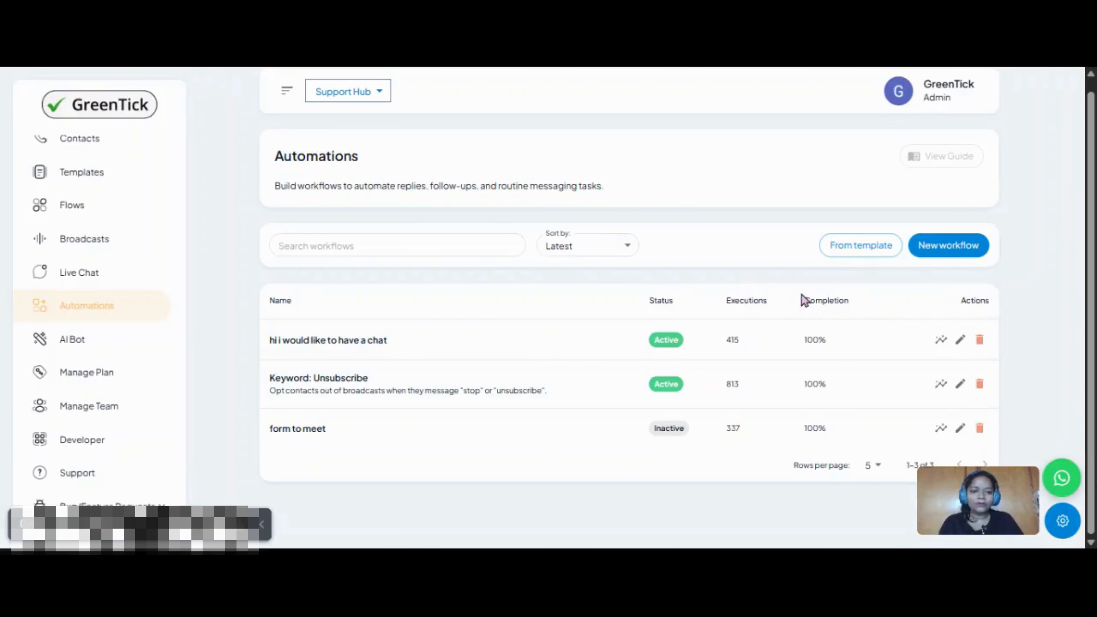
drag(802, 300, 843, 363)
click(798, 272)
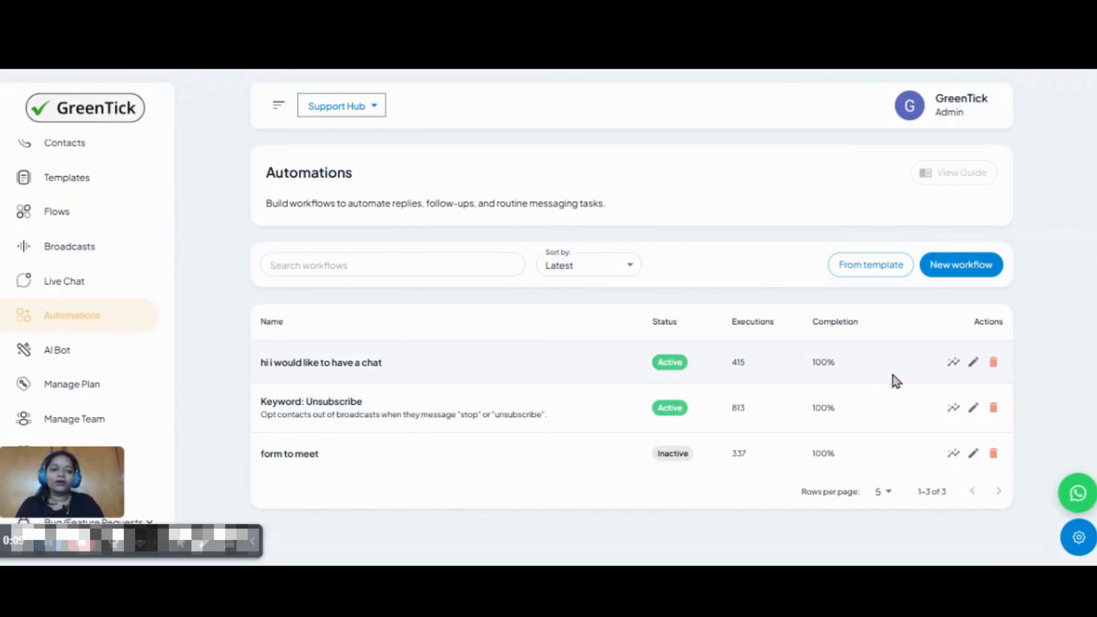
Step: Create a new workflow and name it "Demo Messages"
click(944, 271)
scroll(628, 311, down, 2)
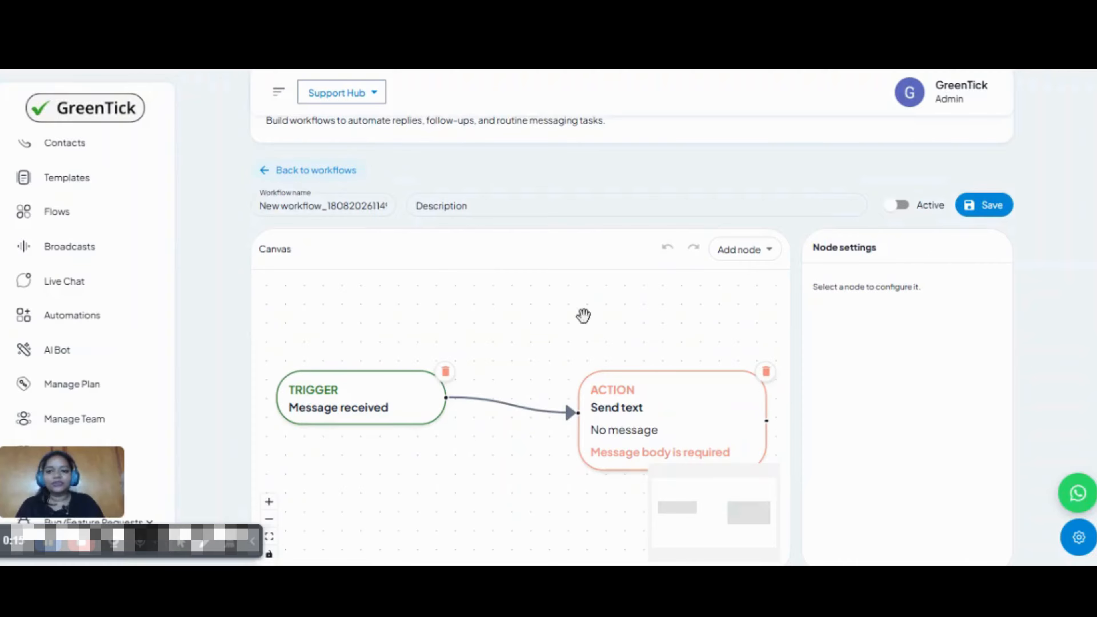
click(311, 206)
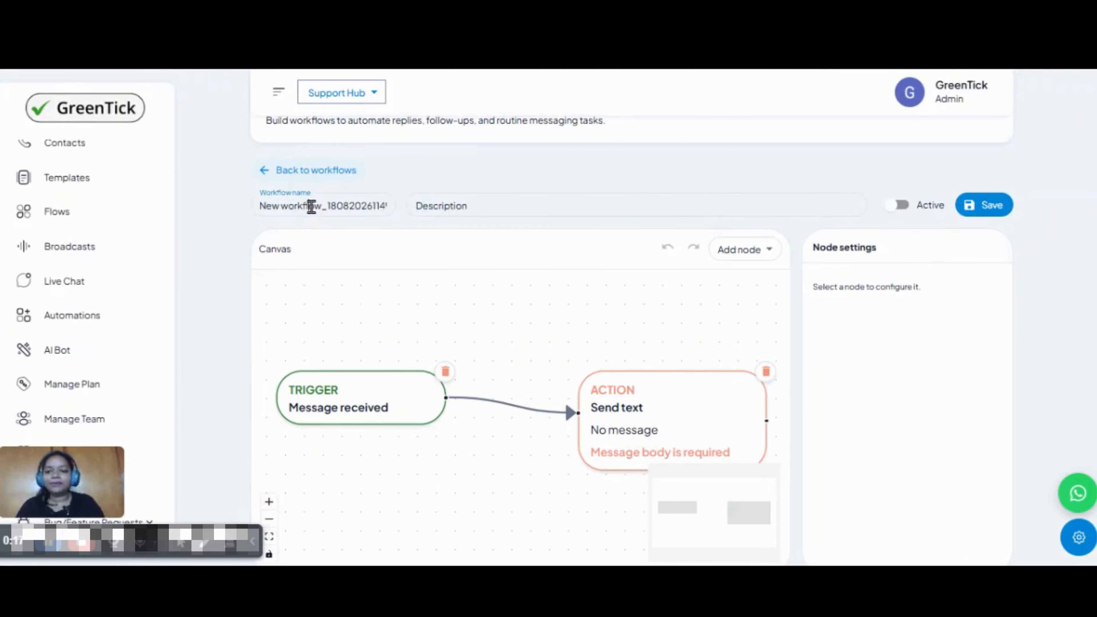
triple_click(311, 207)
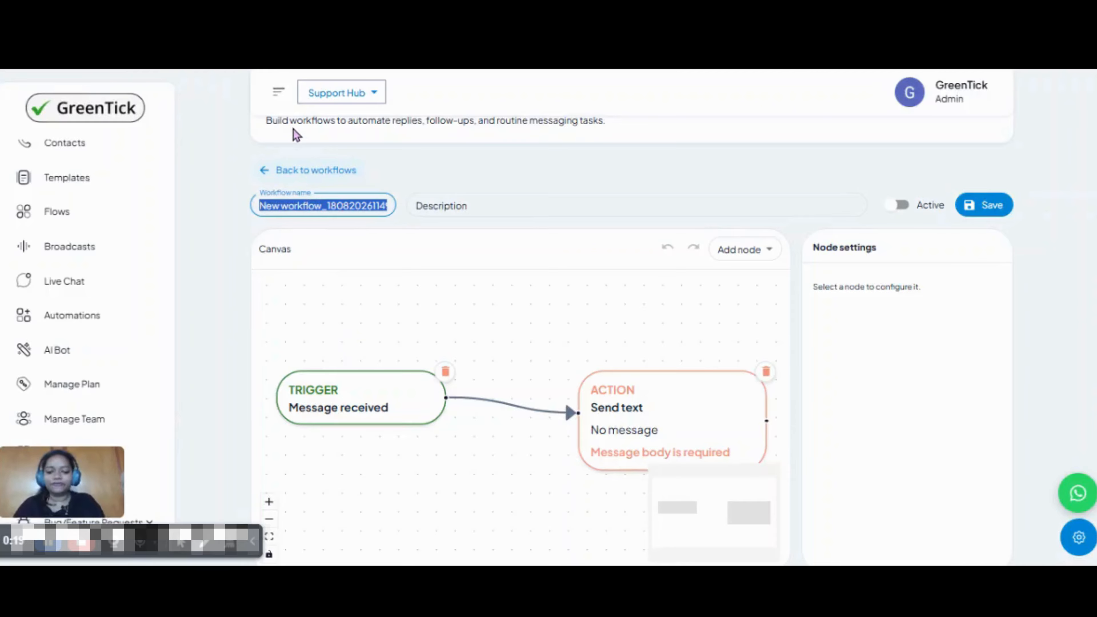
key(BackSpace)
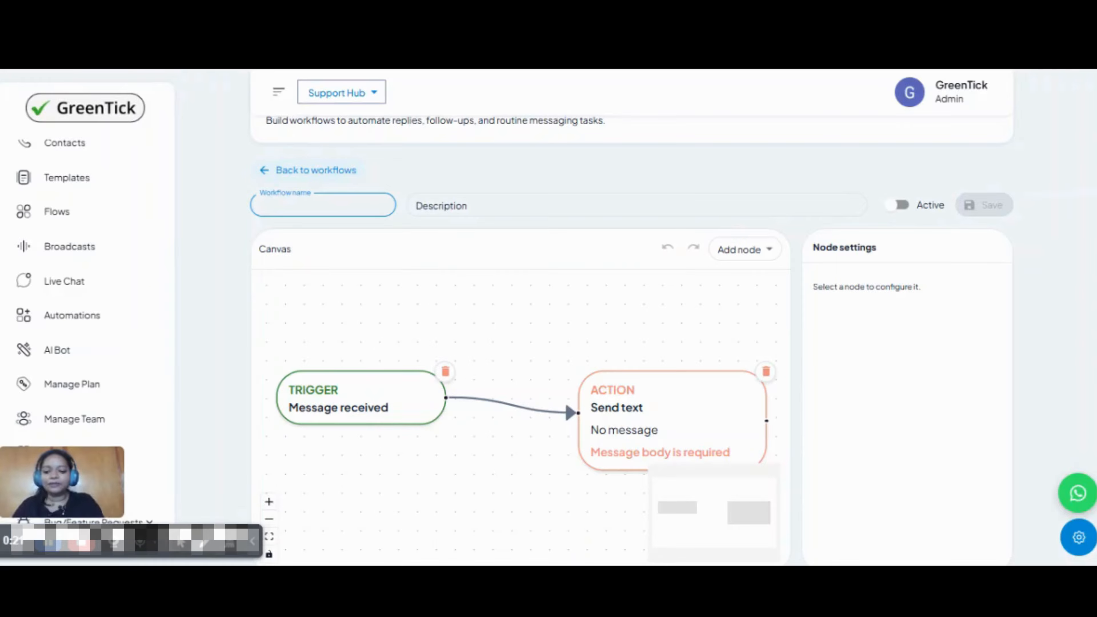
text(Demo)
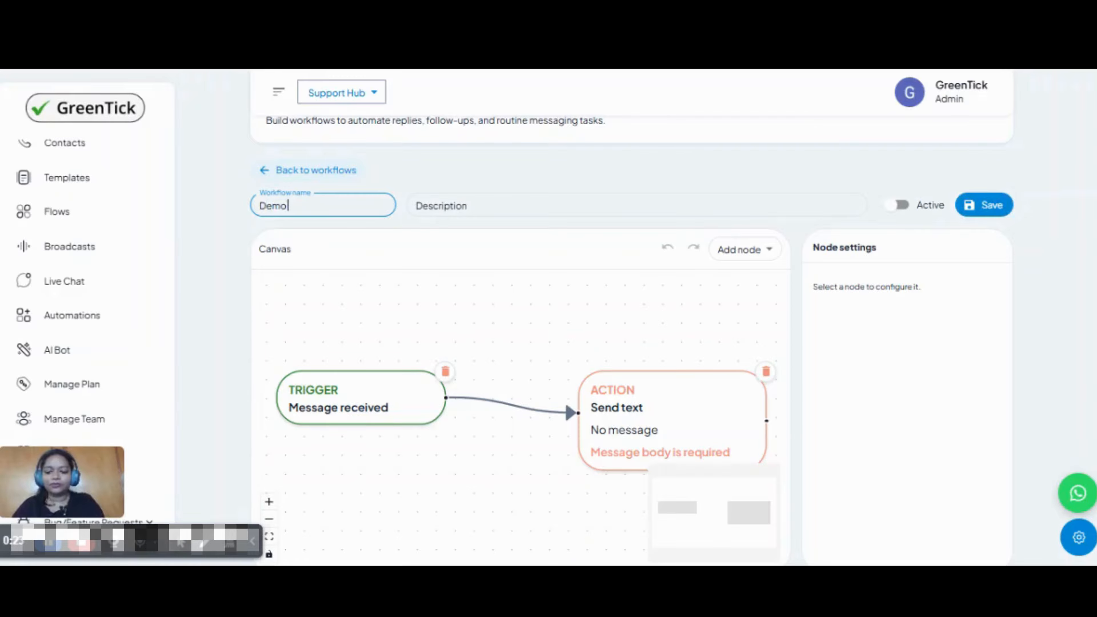
text( Messages)
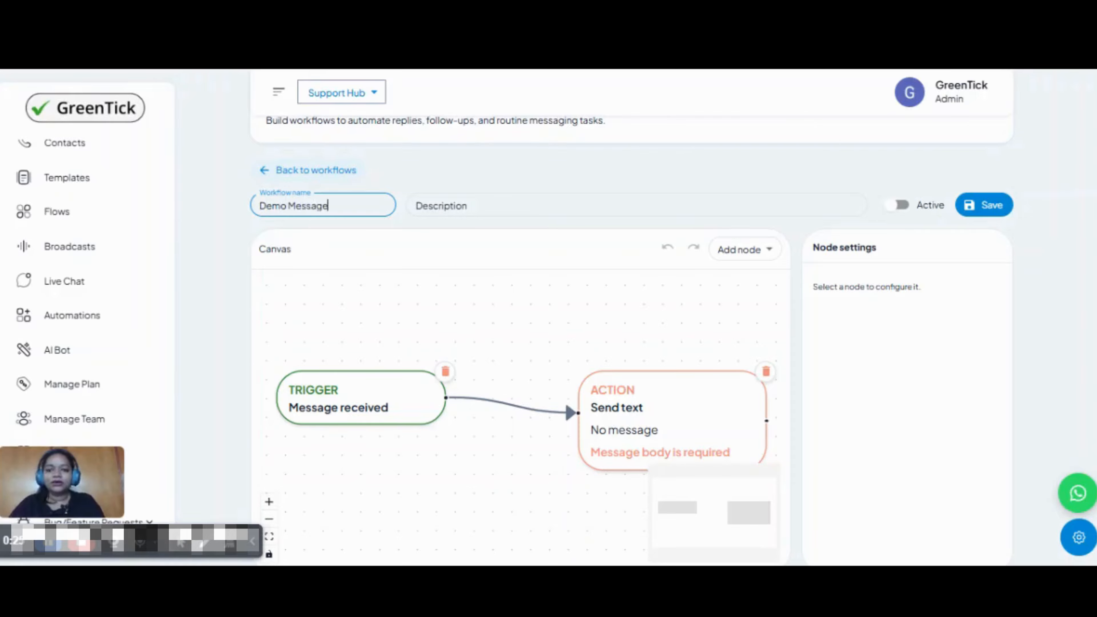
Step: Set the workflow's description to "Demo messages with a trigger and an action of scheduling the meets"
click(432, 207)
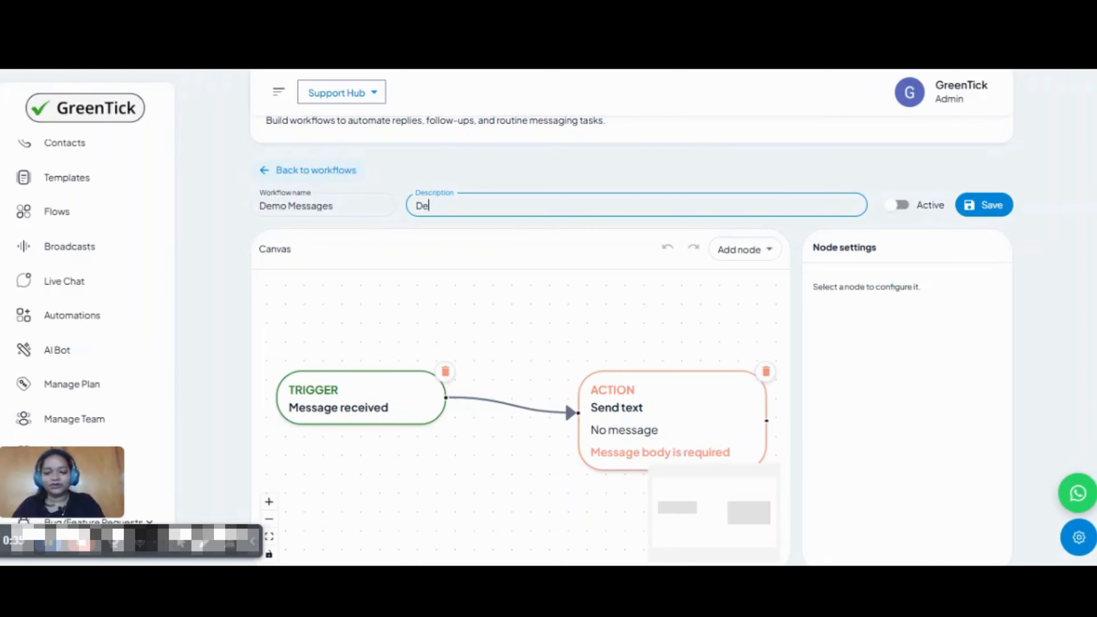
text(Demo messages with a)
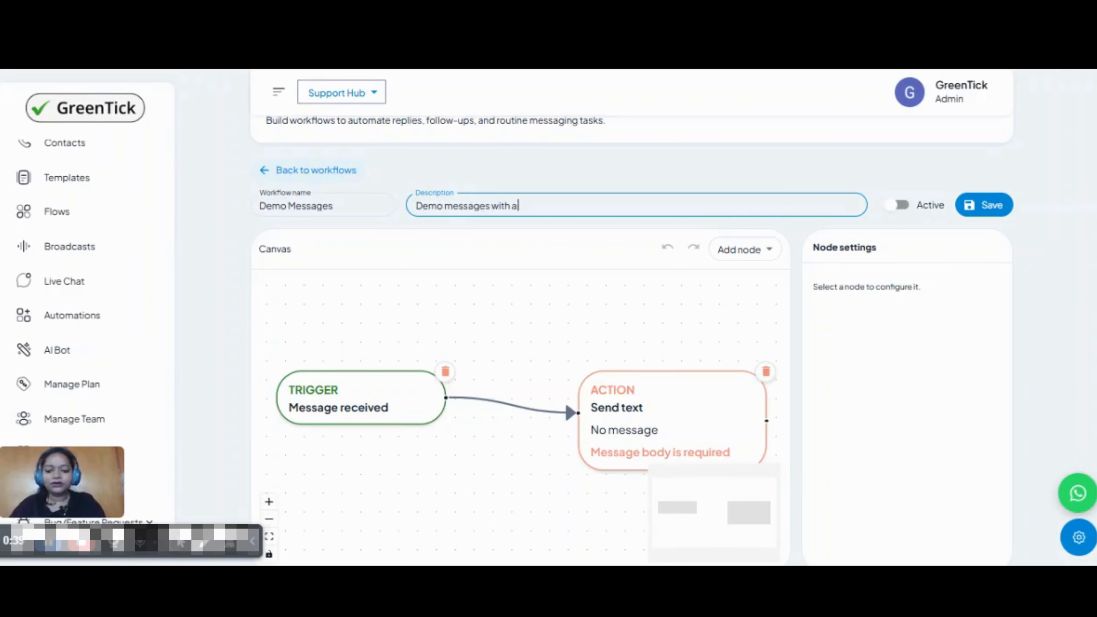
text( trigger an)
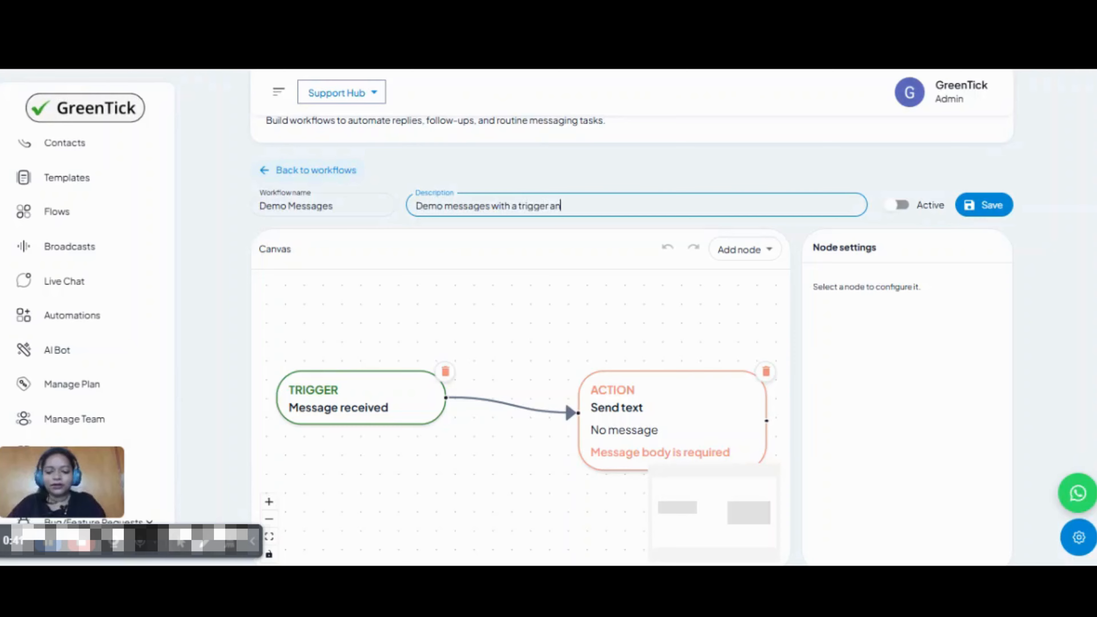
text(d an acti)
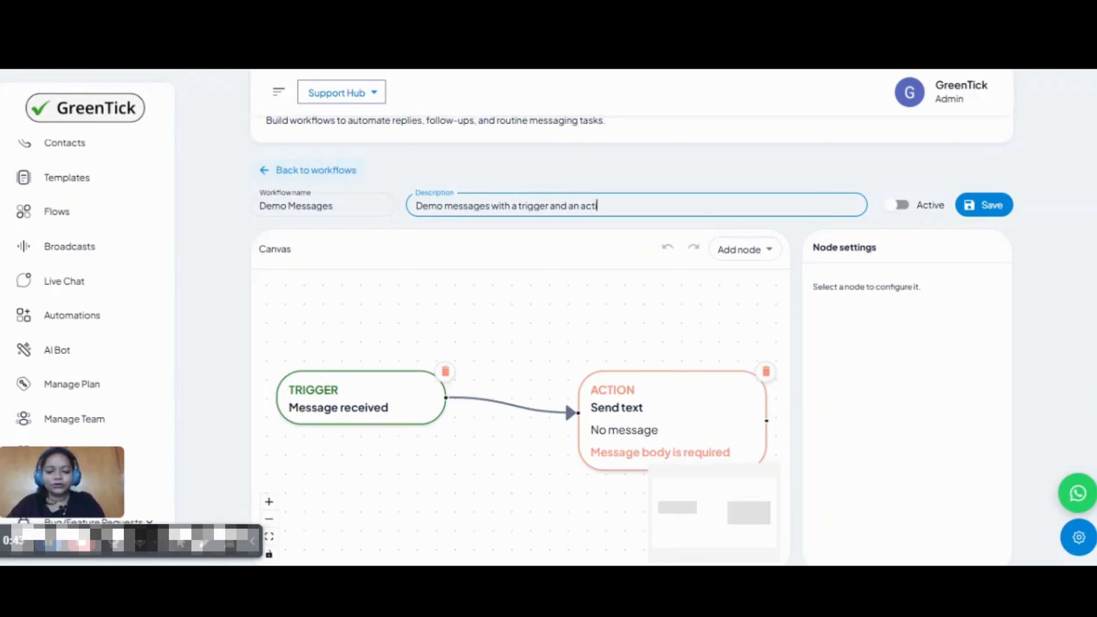
text(on of sched)
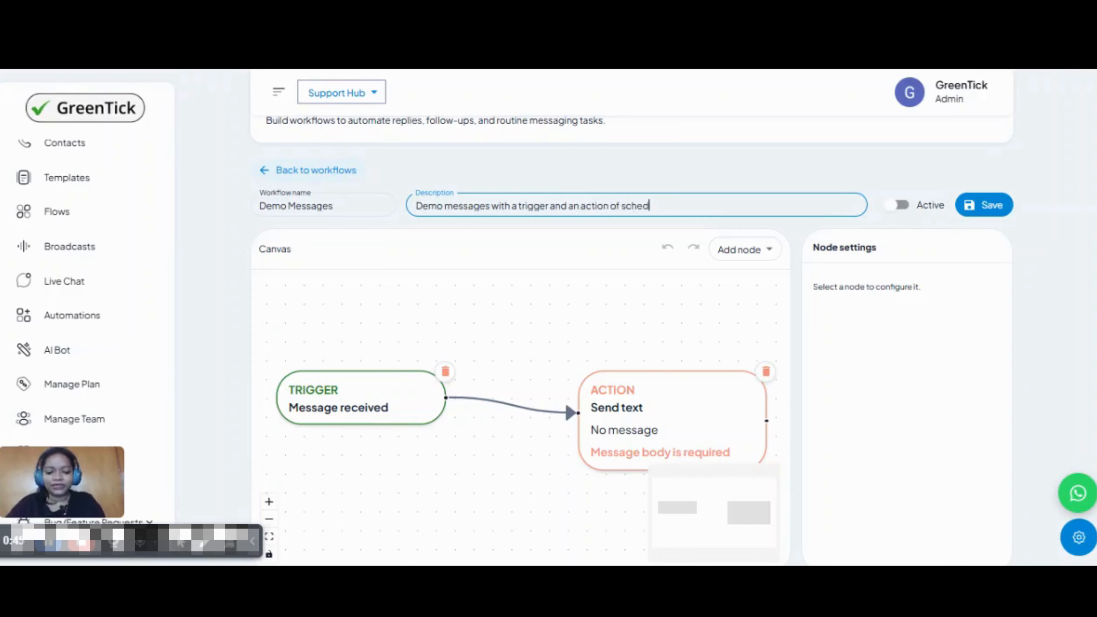
text(uling the meets)
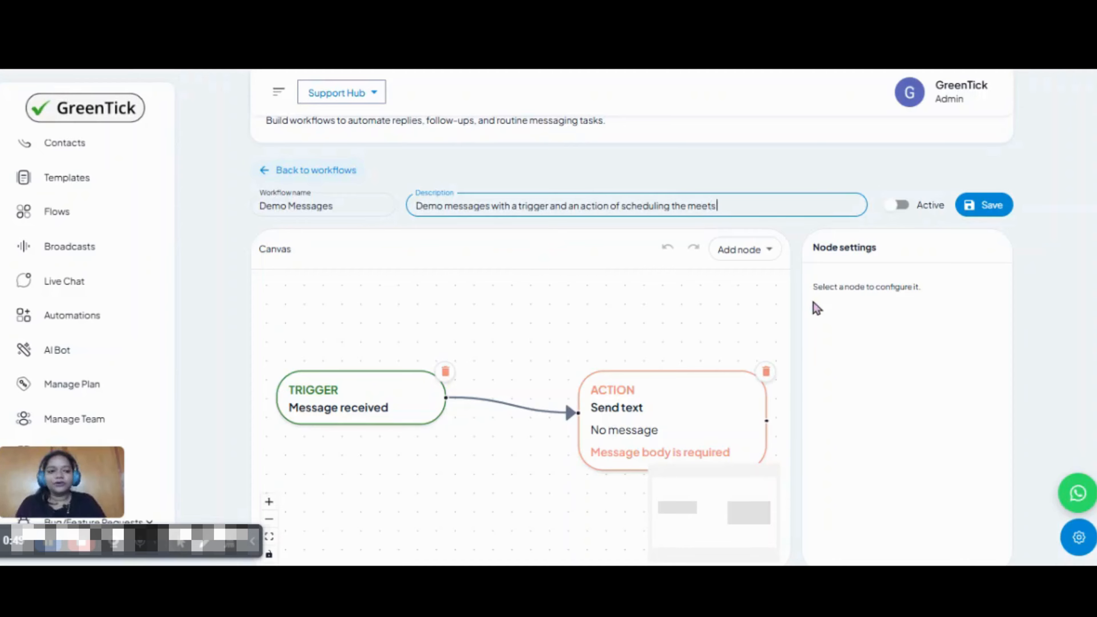
Step: Examine the settings of the Message received trigger and the Send text action, and check the canvas zoom controls
scroll(409, 297, down, 1)
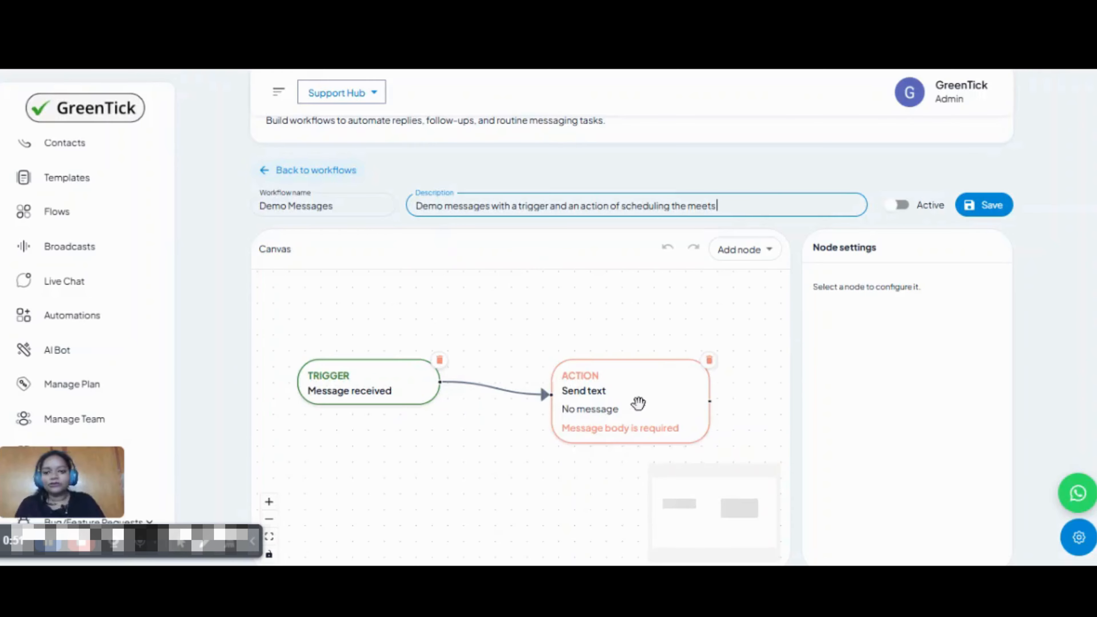
click(413, 388)
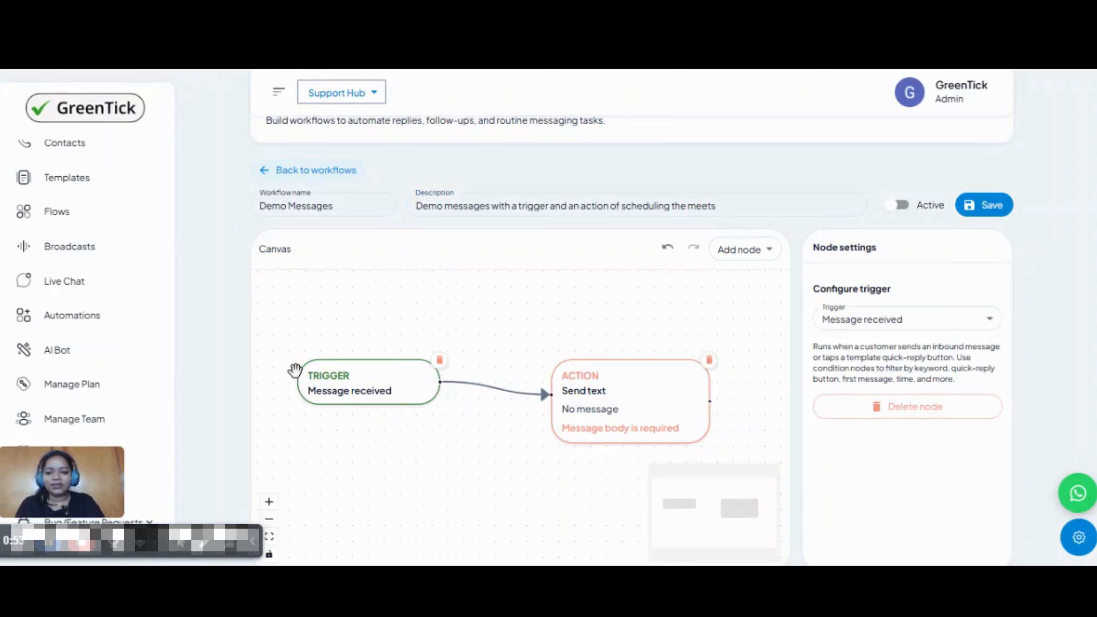
click(658, 397)
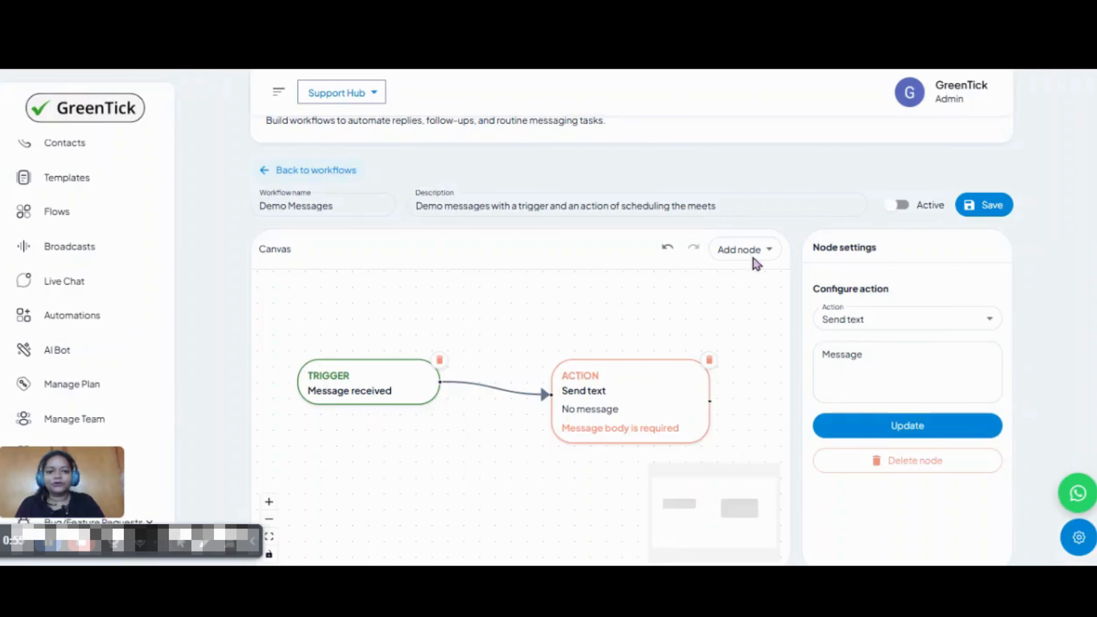
click(757, 249)
click(463, 258)
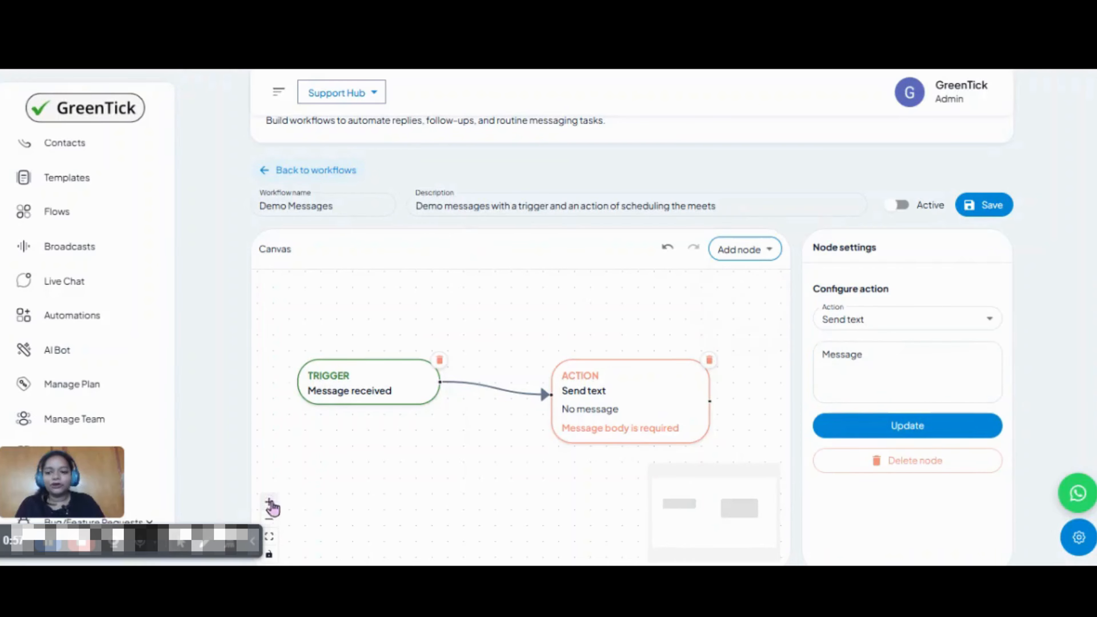
scroll(289, 495, down, 1)
click(269, 519)
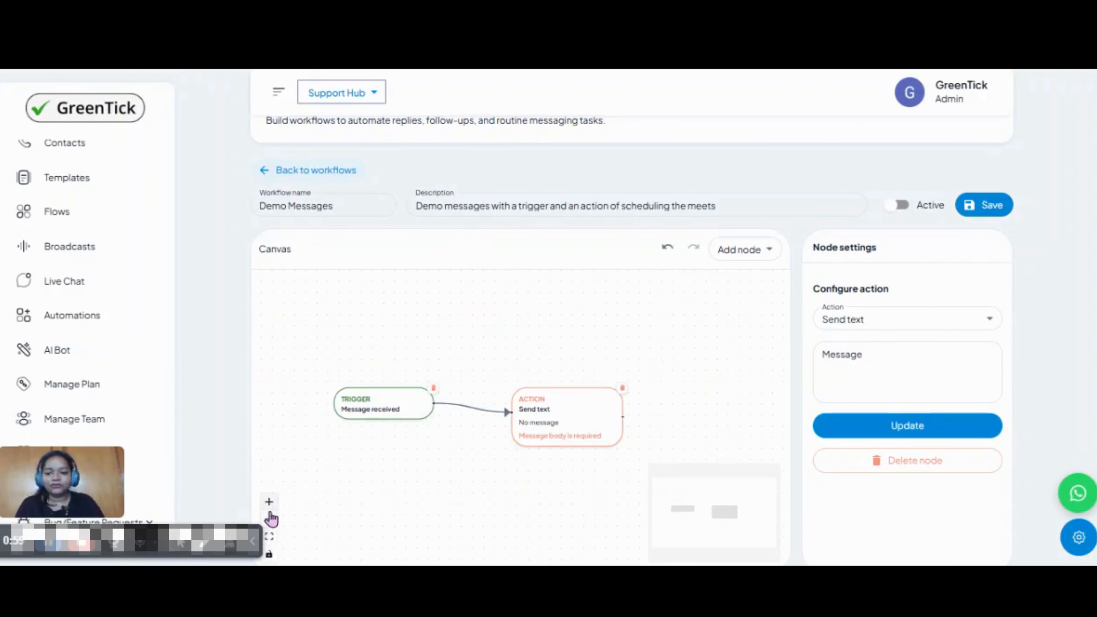
click(269, 502)
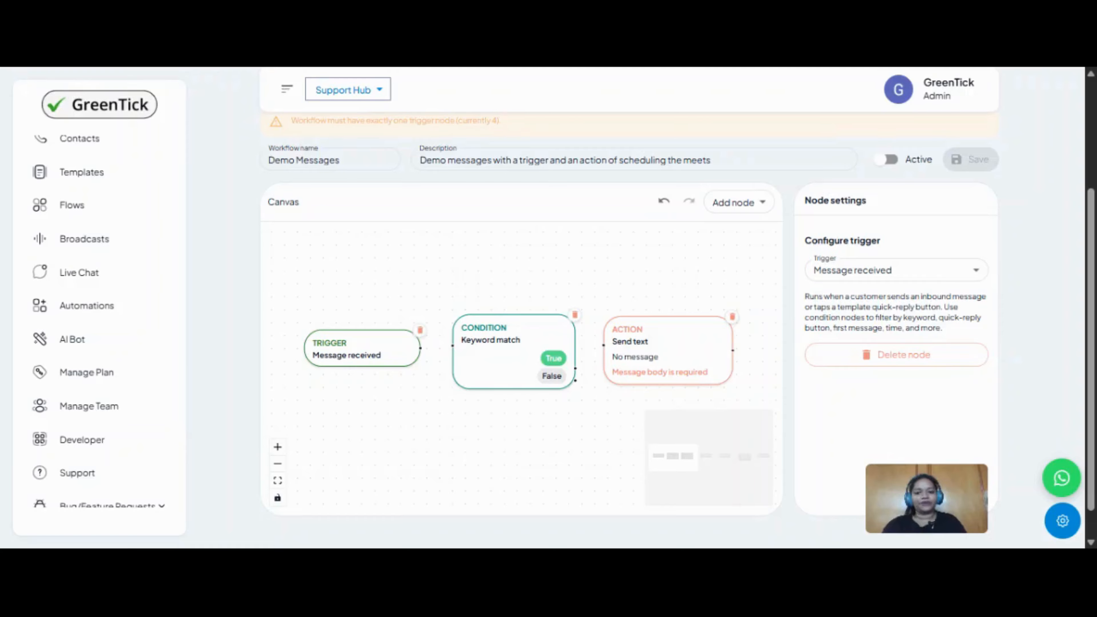
Step: Add another trigger node, a condition node and an action node to the workflow canvas
click(753, 207)
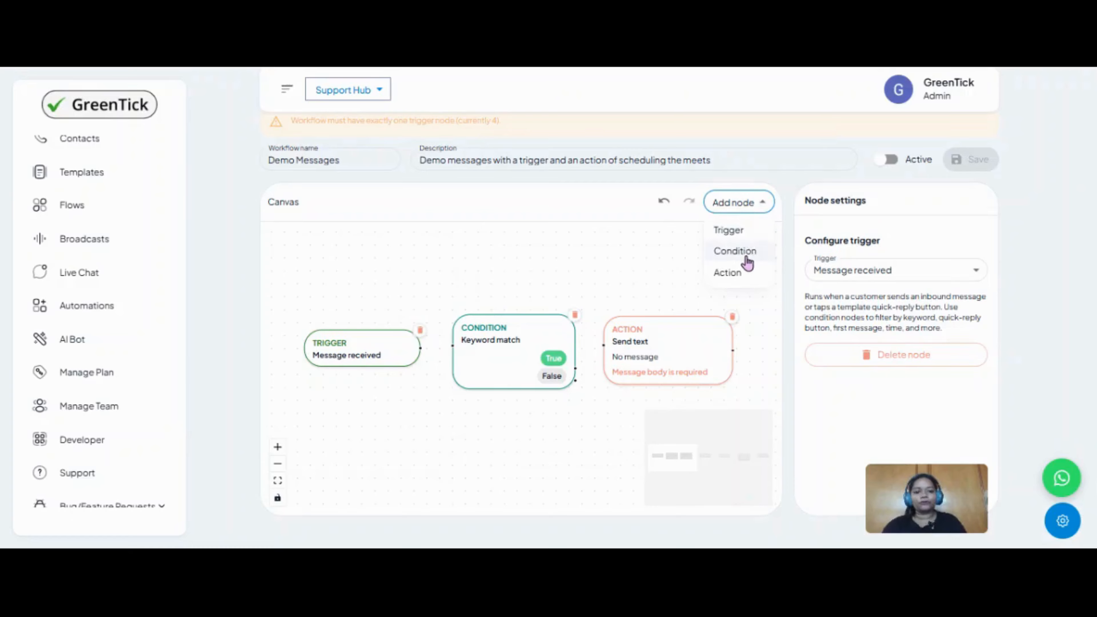
click(750, 236)
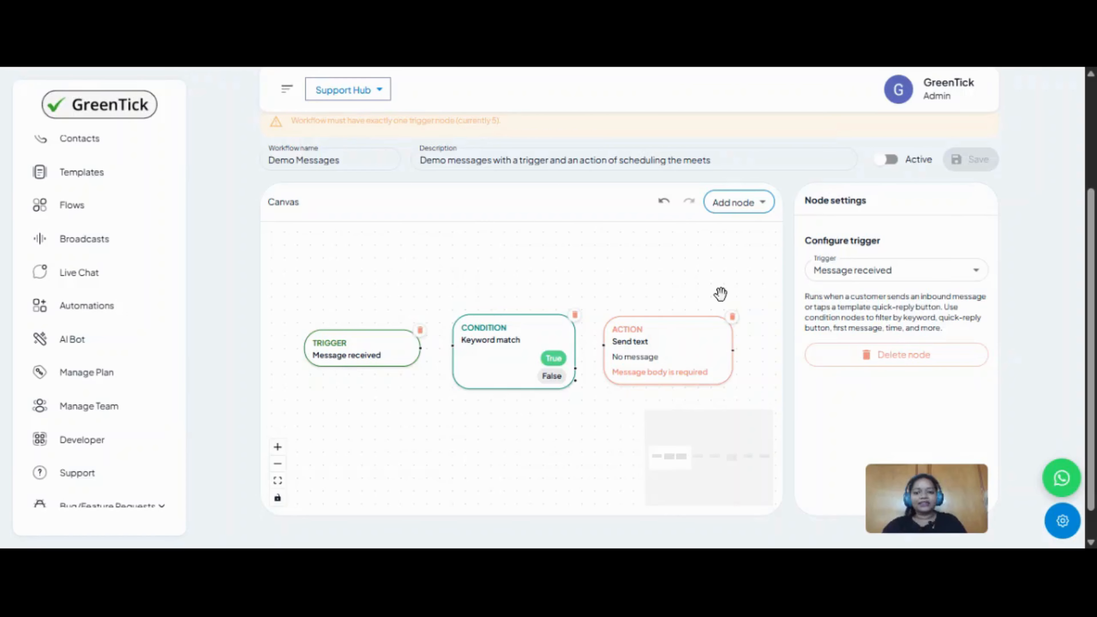
click(760, 209)
click(742, 249)
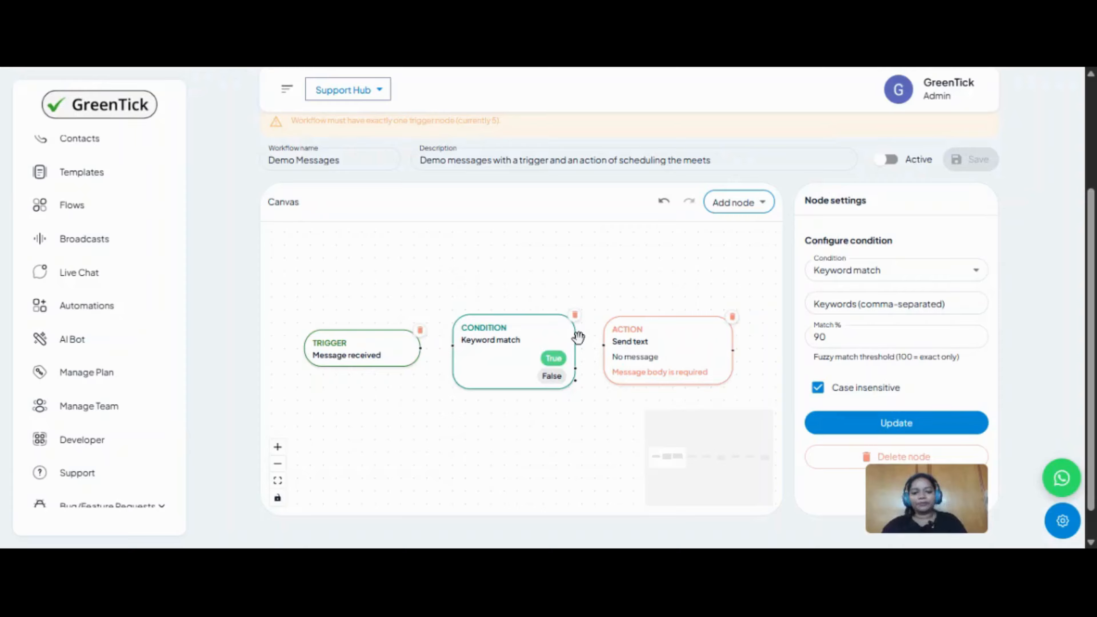
click(754, 206)
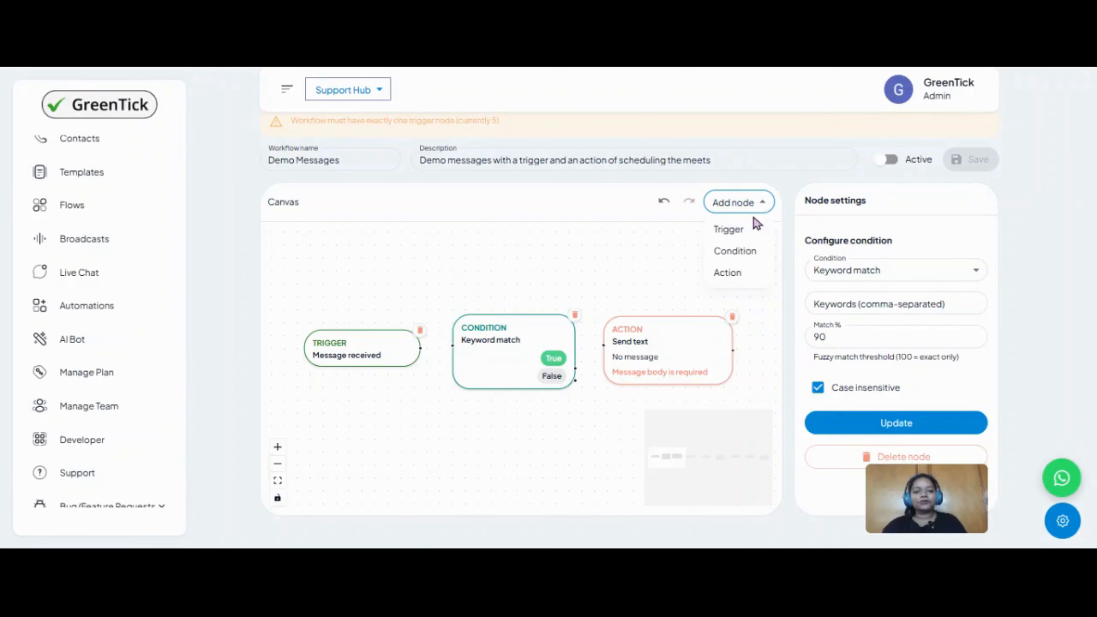
click(738, 274)
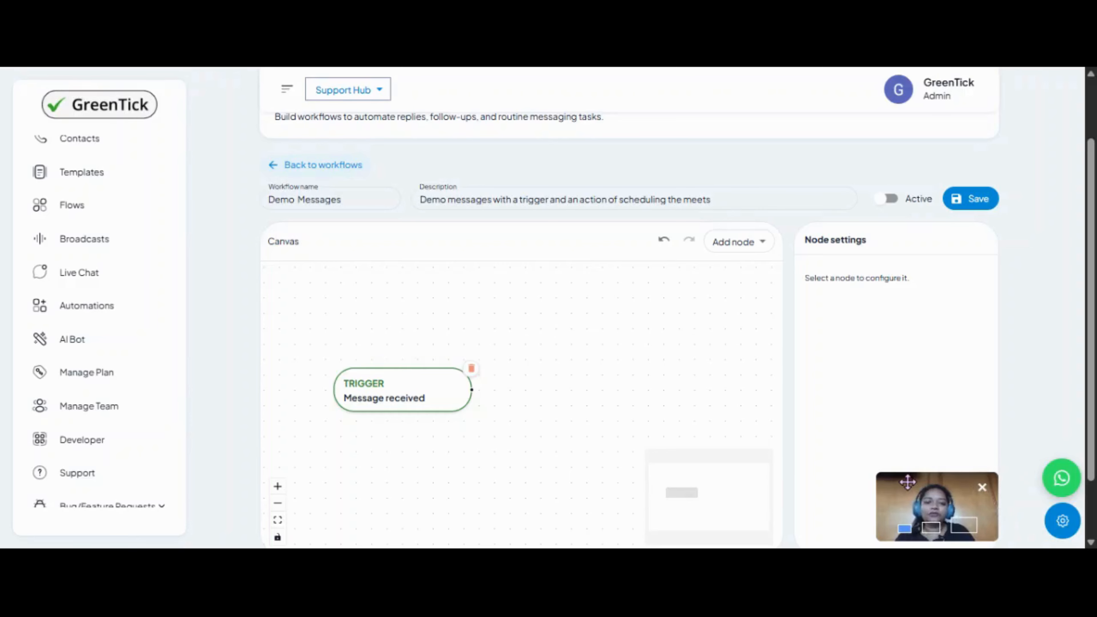
click(752, 251)
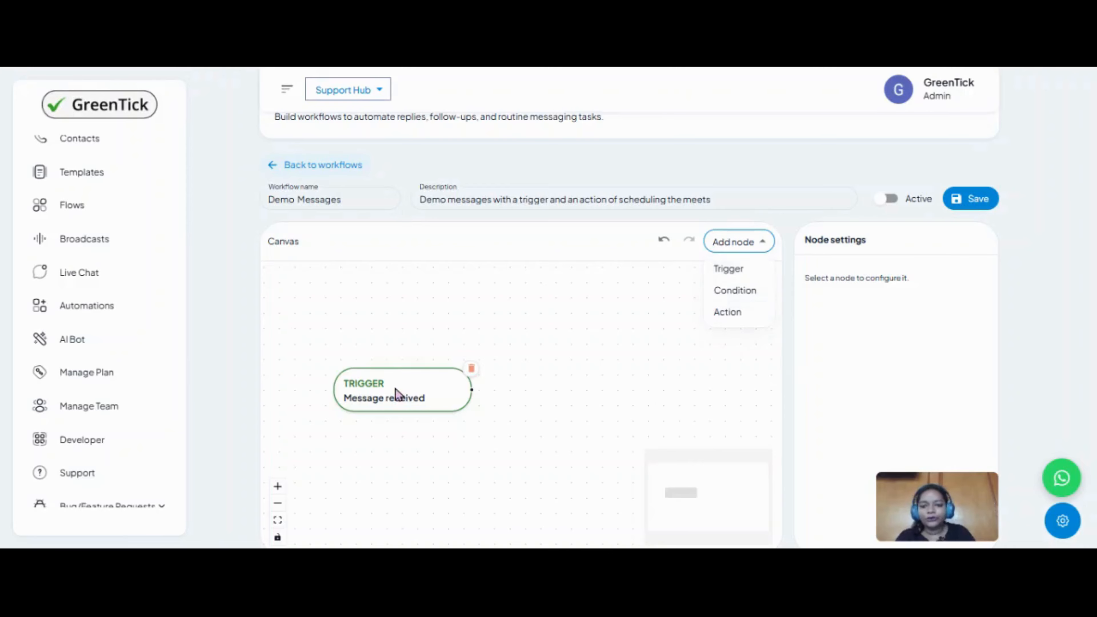
click(411, 391)
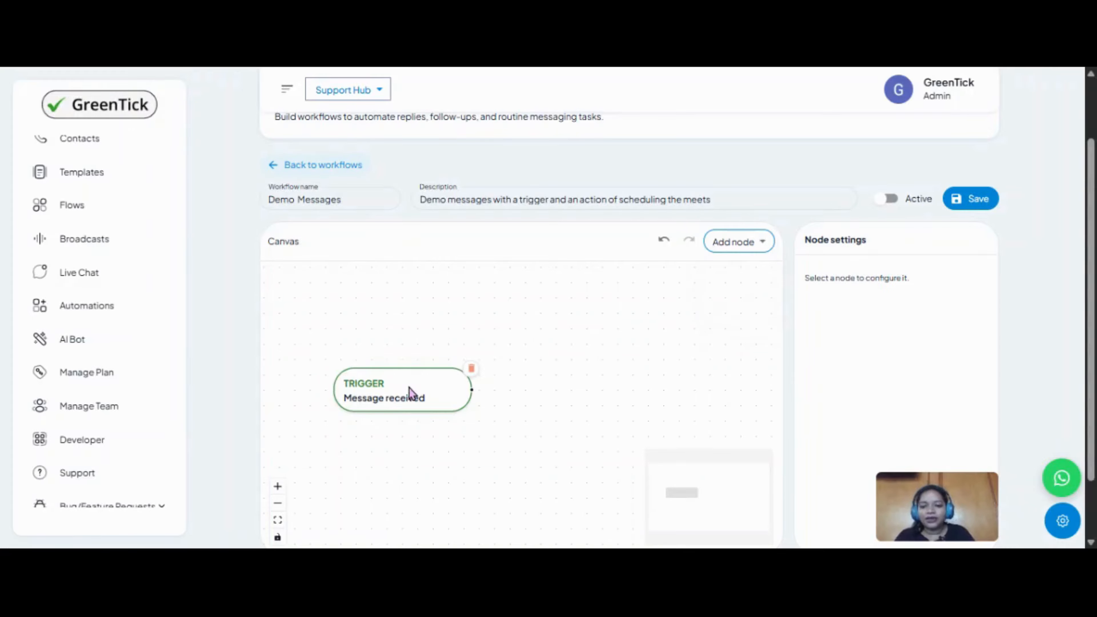
Step: Add a condition node to the canvas and move it closer to the Message received trigger
click(419, 384)
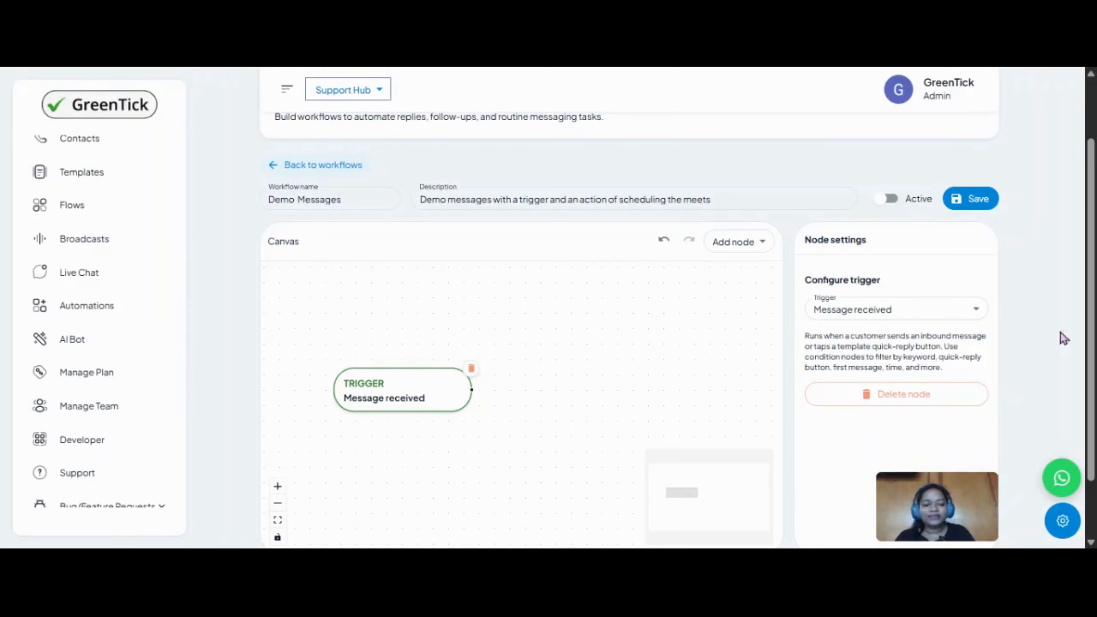
scroll(896, 329, down, 2)
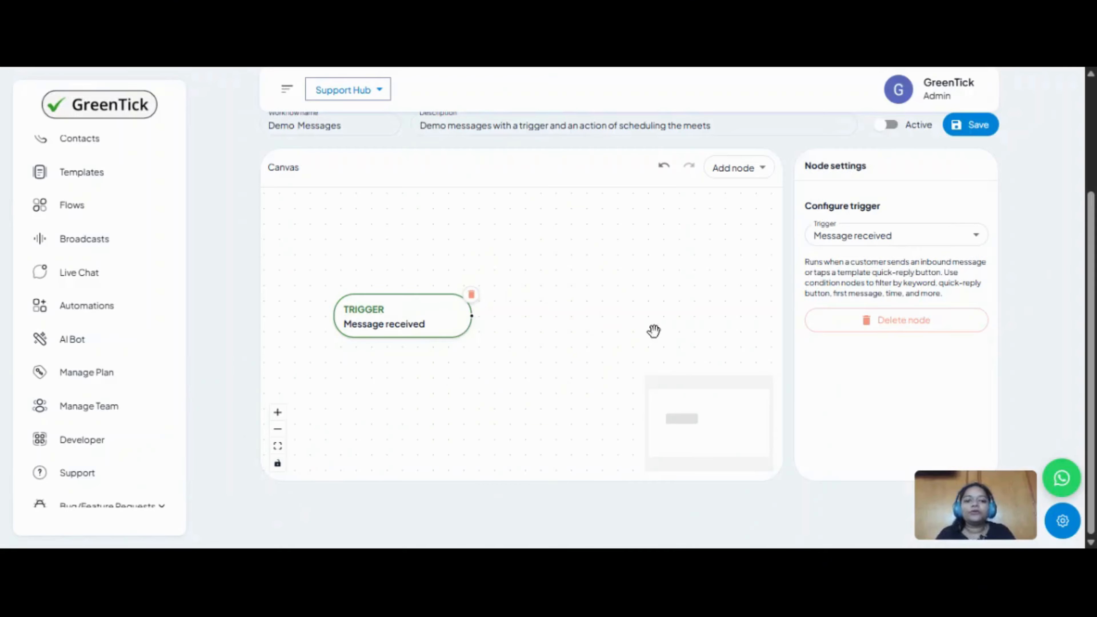
click(747, 176)
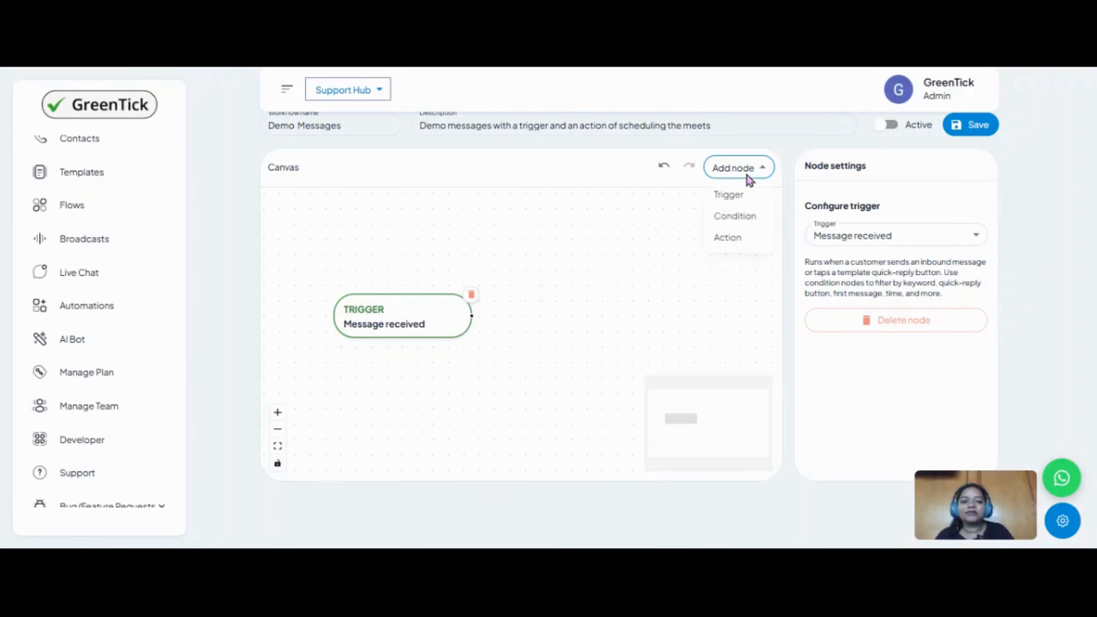
click(746, 217)
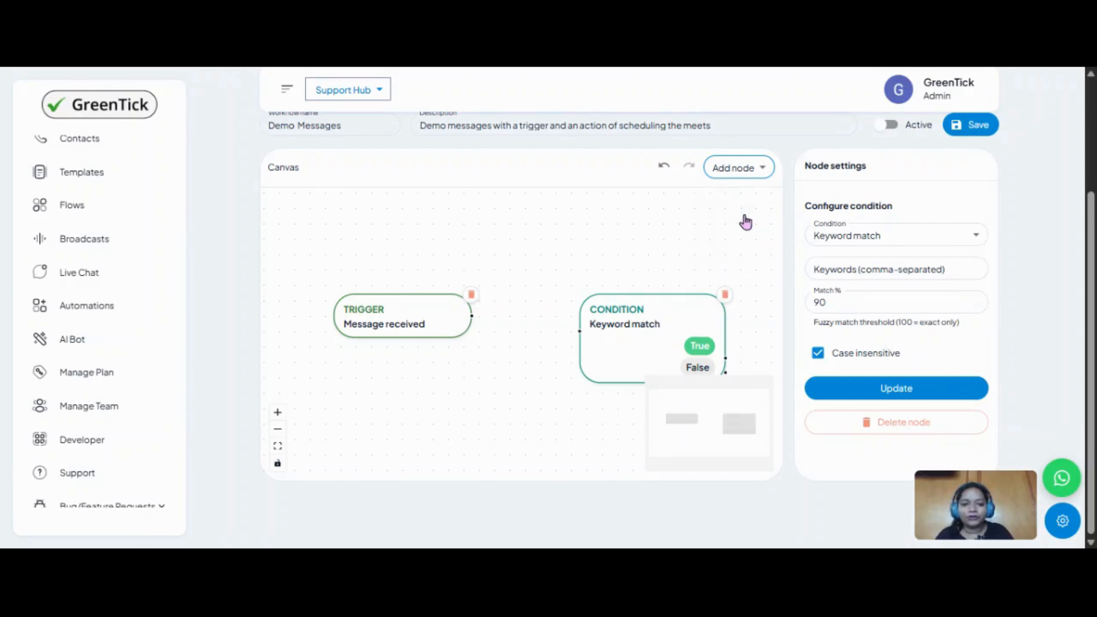
drag(634, 350, 573, 340)
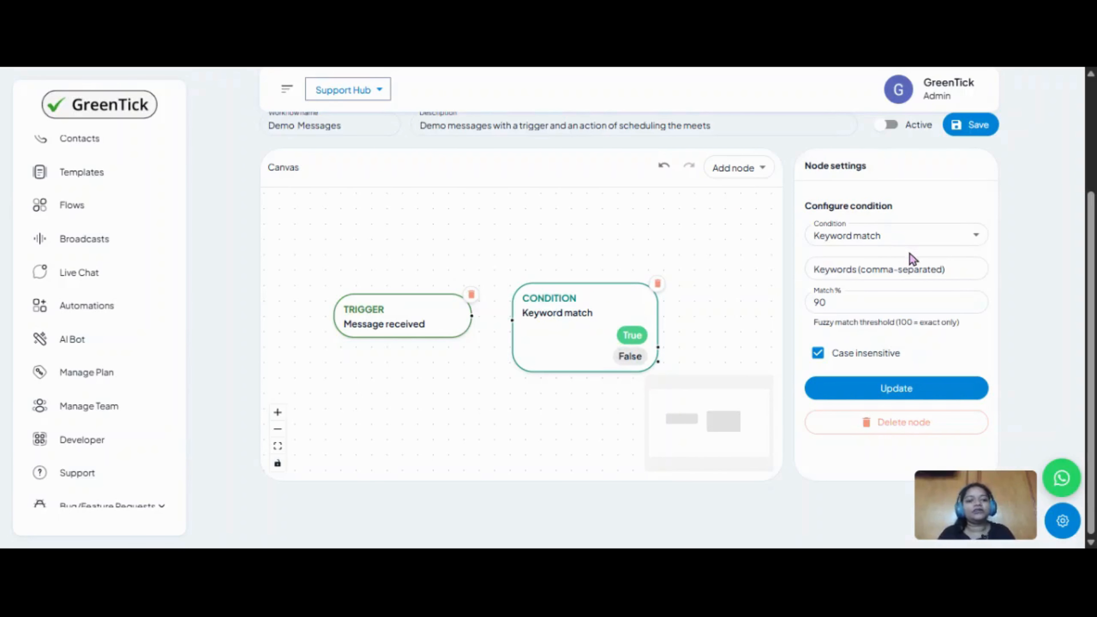
Step: Set the condition type to Keyword match and enter "Demo-Meeting" as its keyword
click(909, 244)
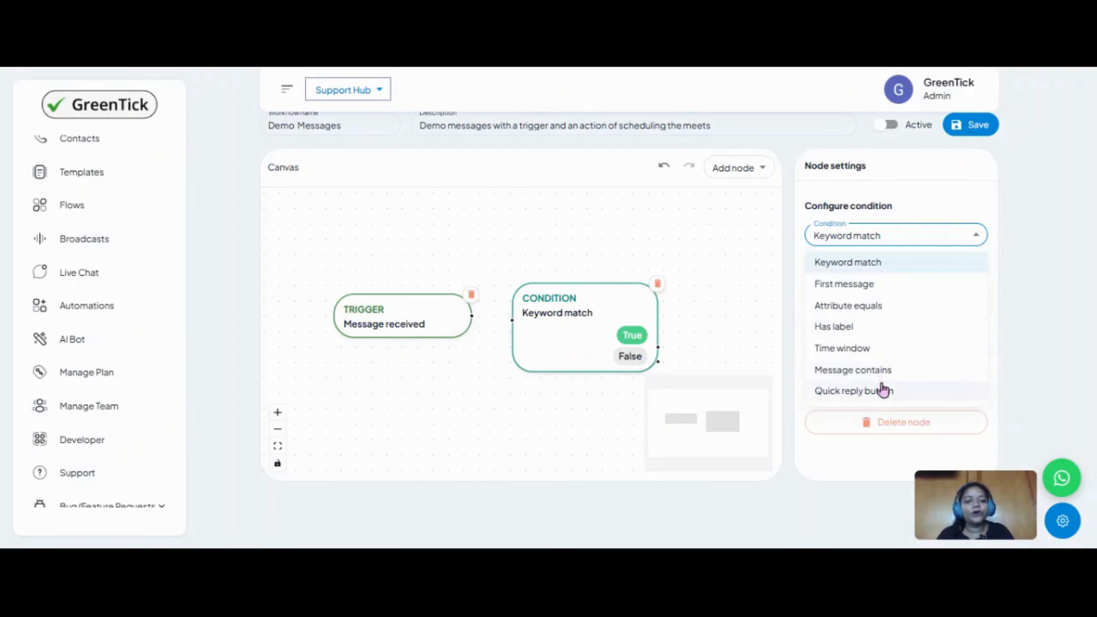
click(881, 271)
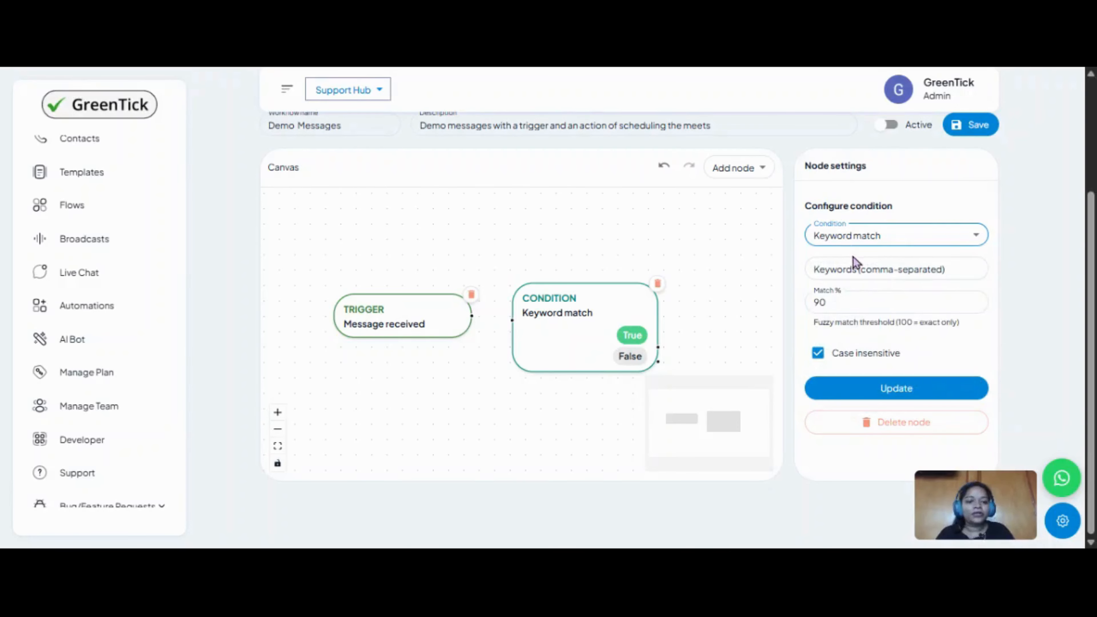
click(838, 272)
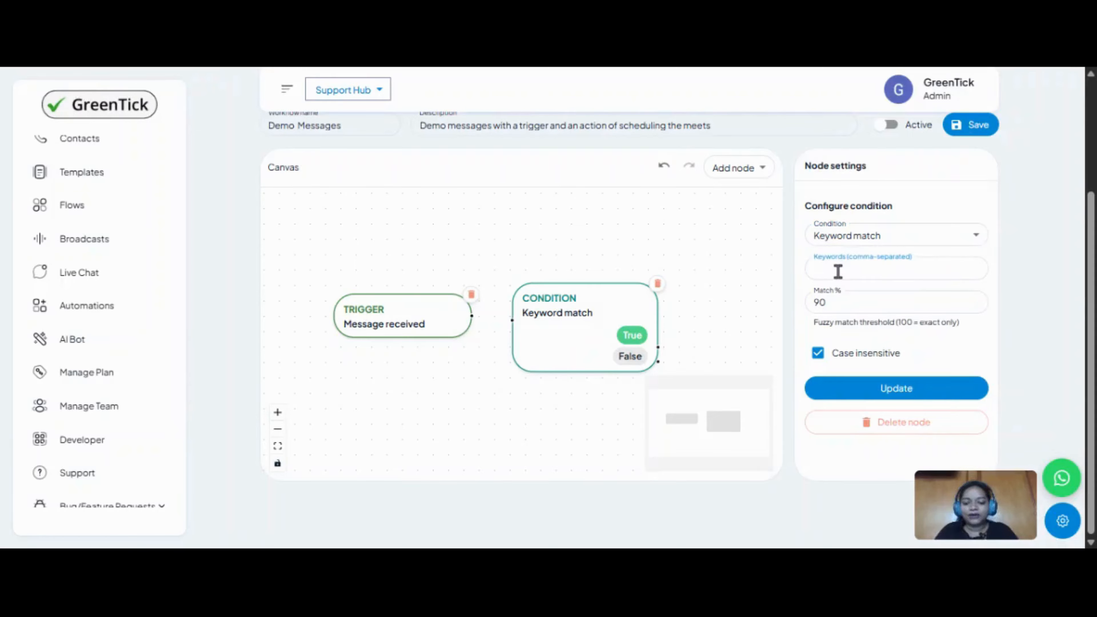
text(Demo)
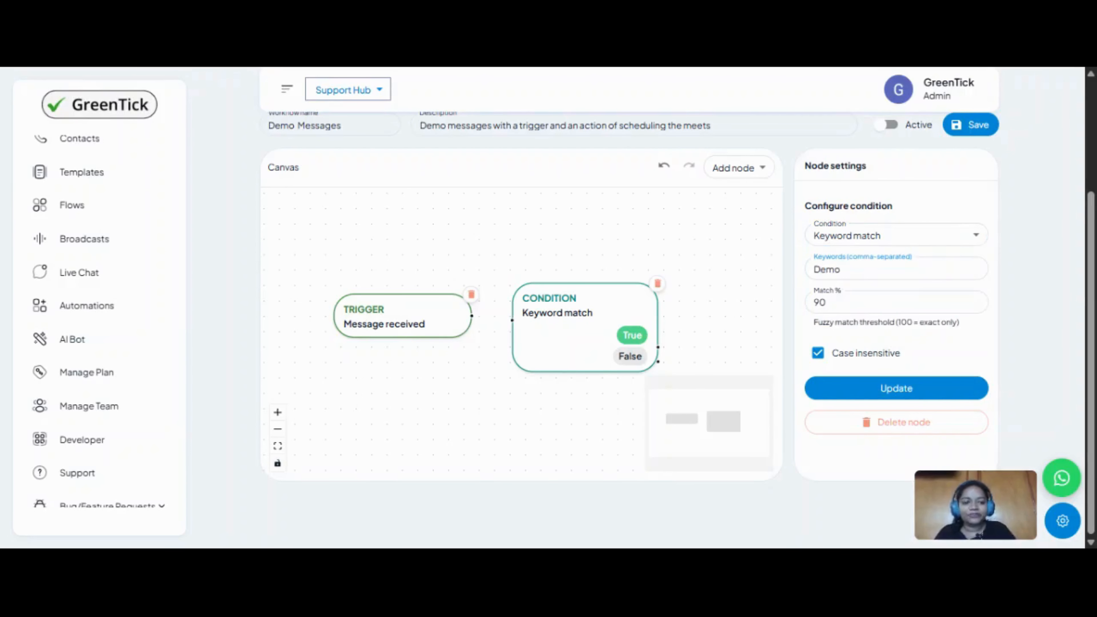
text(-)
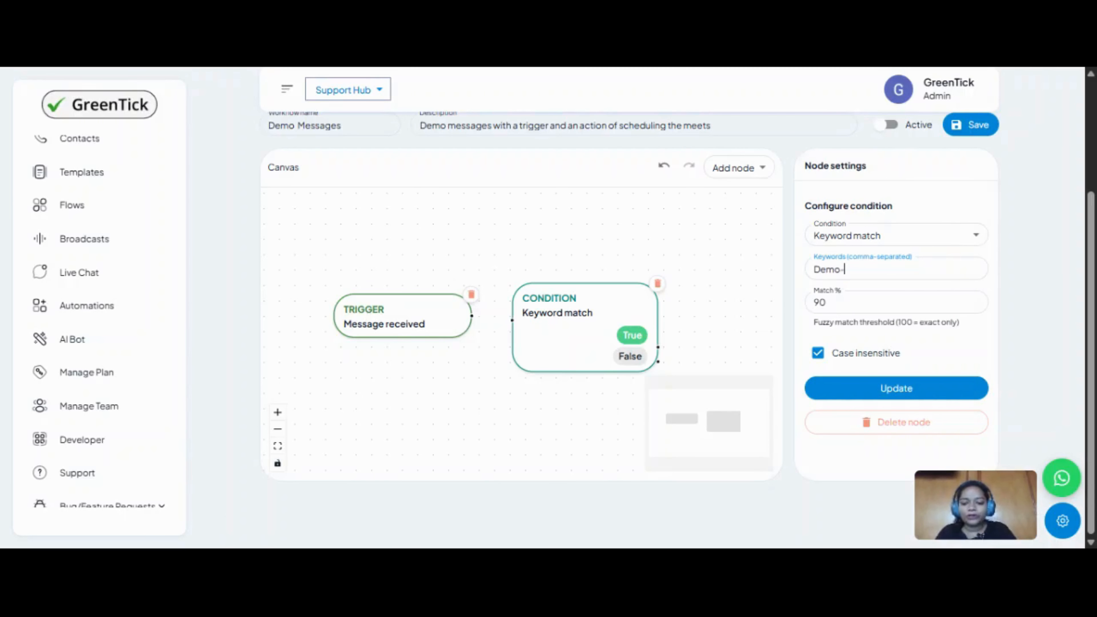
text(Meeting)
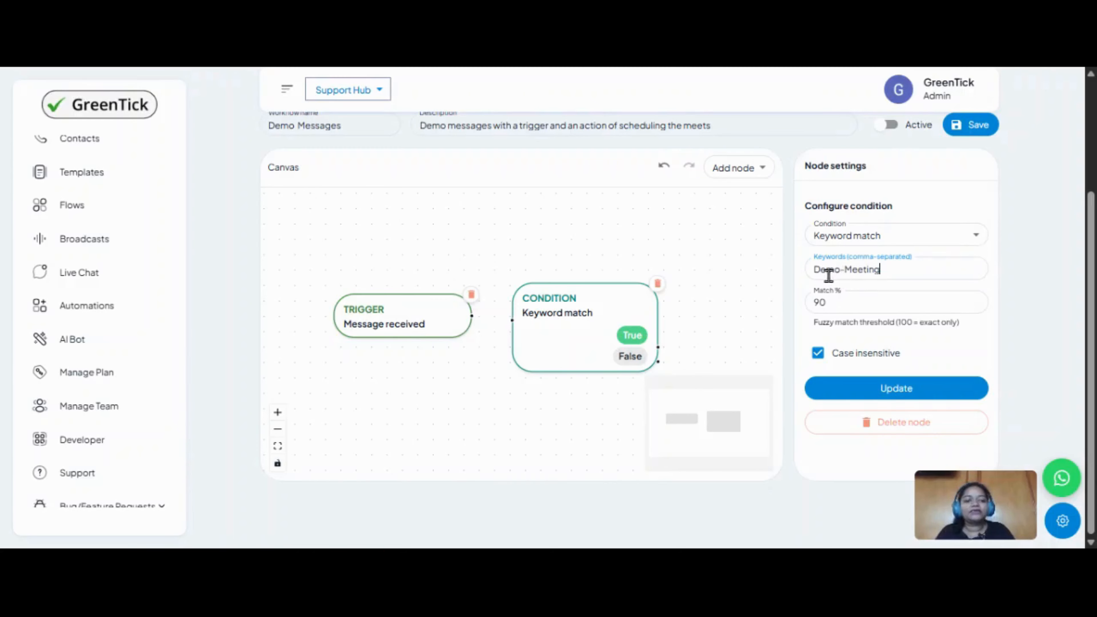
click(858, 272)
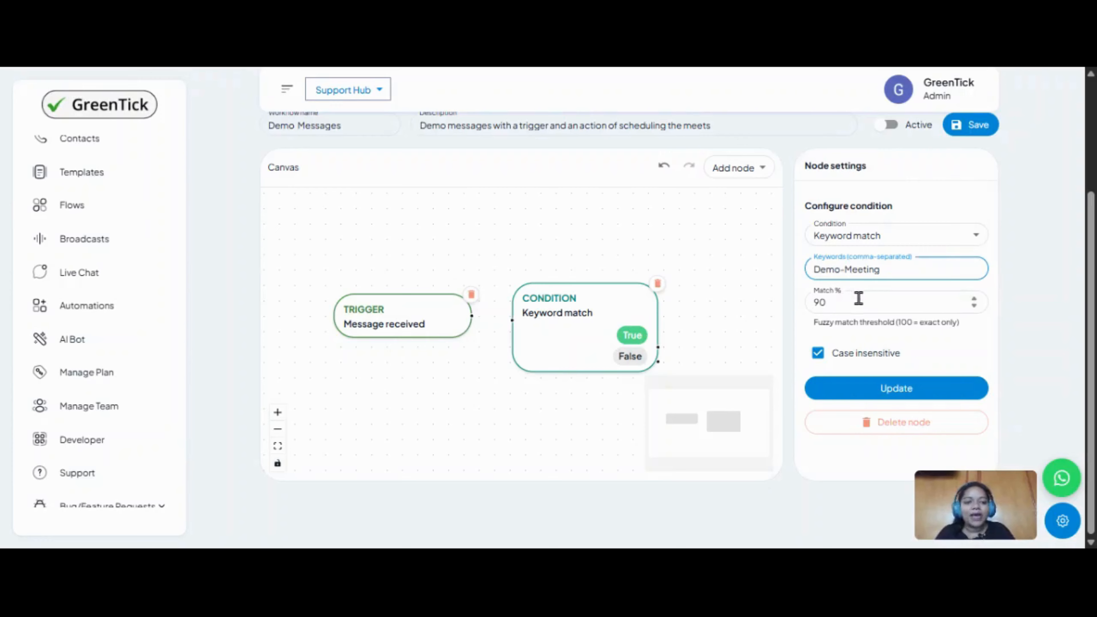
Step: Try other fuzzy match thresholds for the keyword condition, including 93, 100 and 88 percent
click(974, 298)
click(974, 298)
click(974, 299)
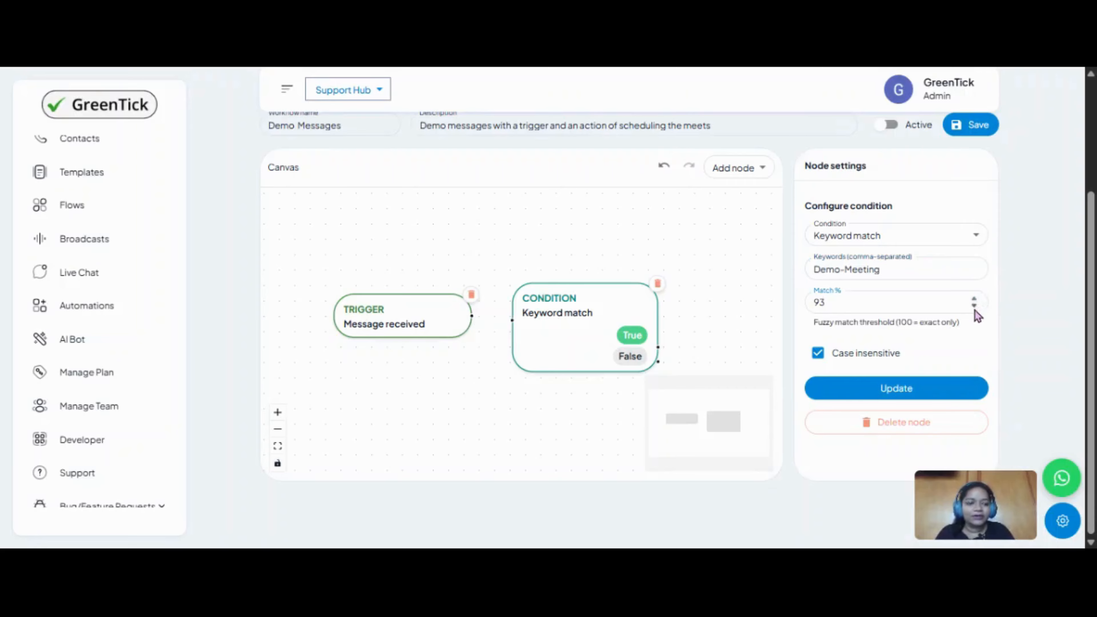
click(857, 303)
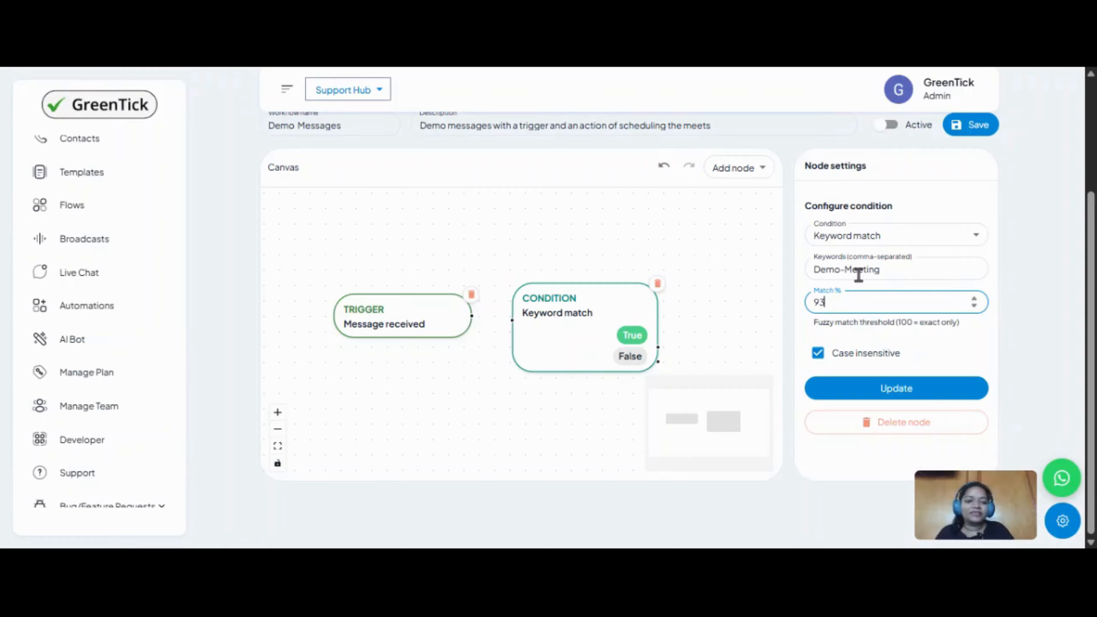
key(BackSpace)
key(BackSpace)
text(10)
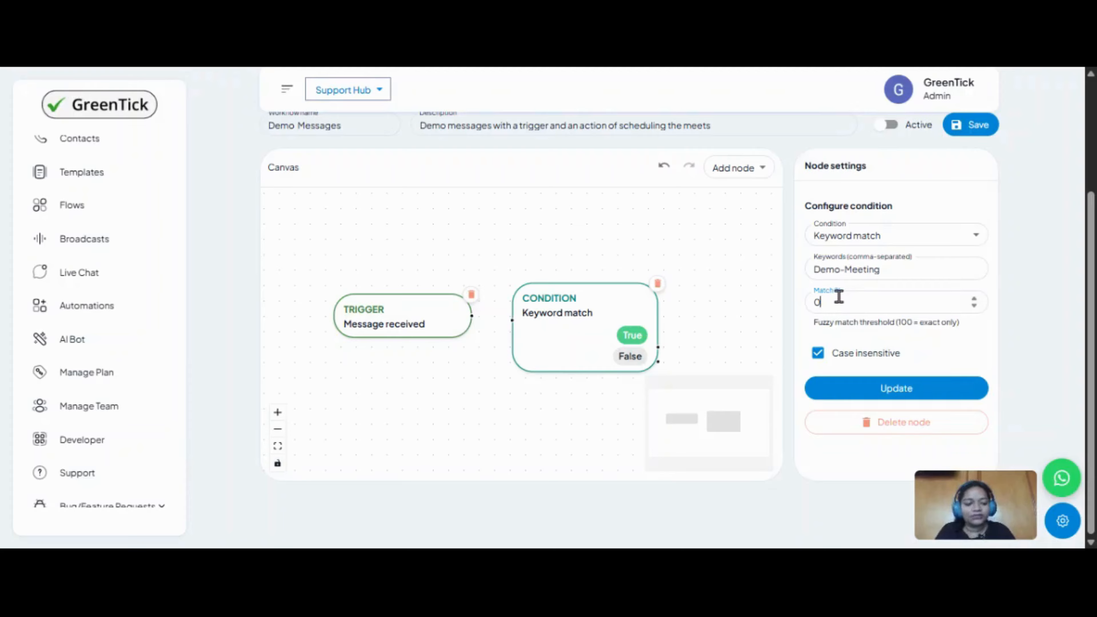
text(100)
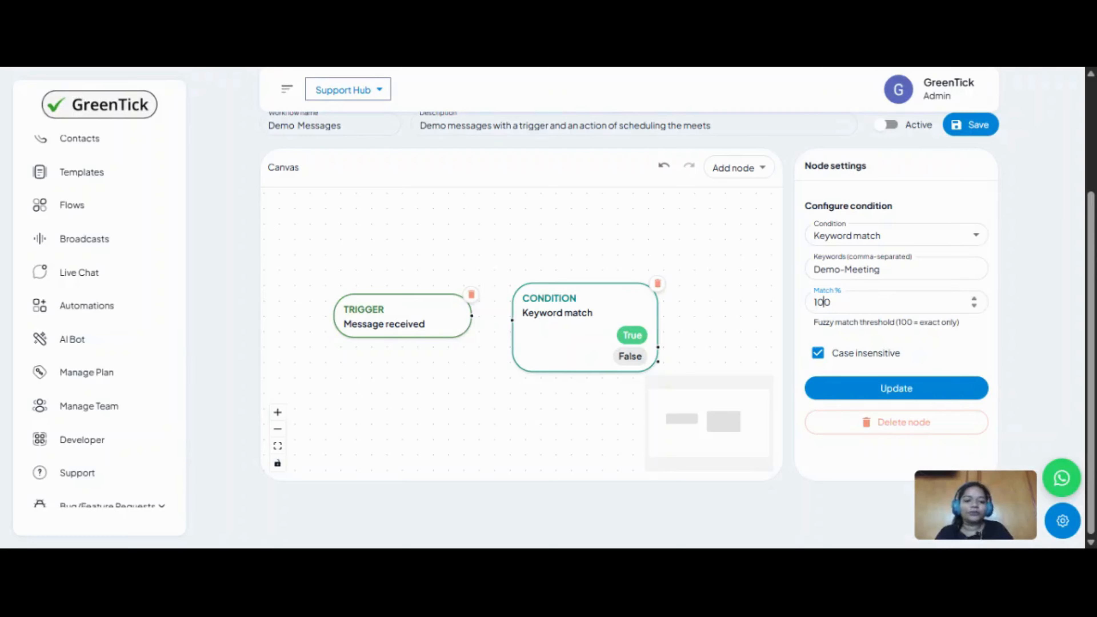
click(843, 301)
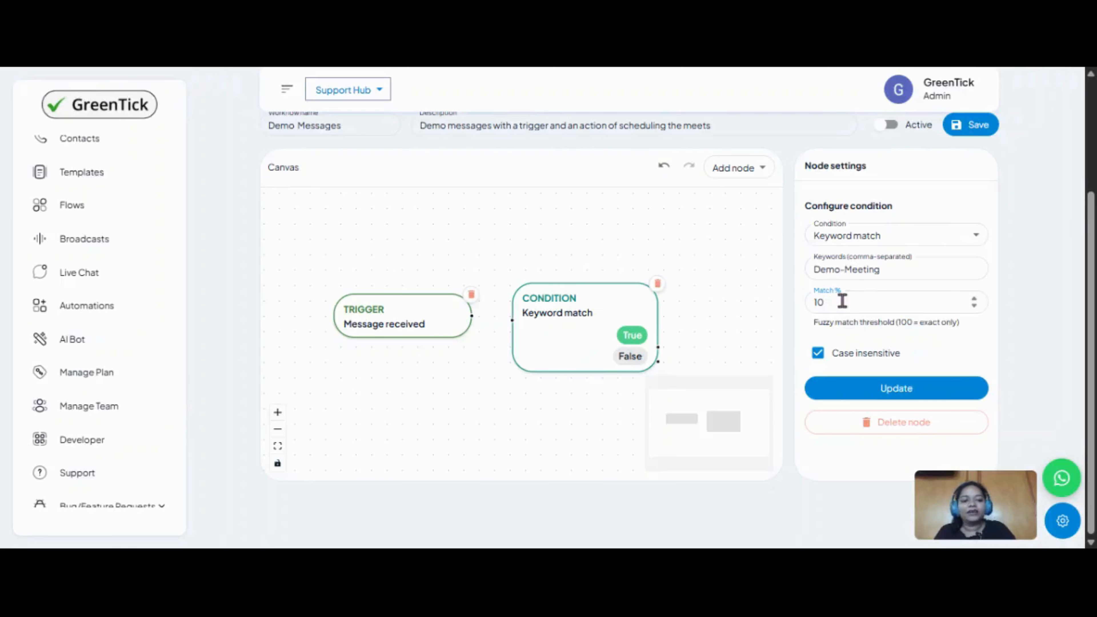
key(BackSpace)
text(90)
key(BackSpace)
key(BackSpace)
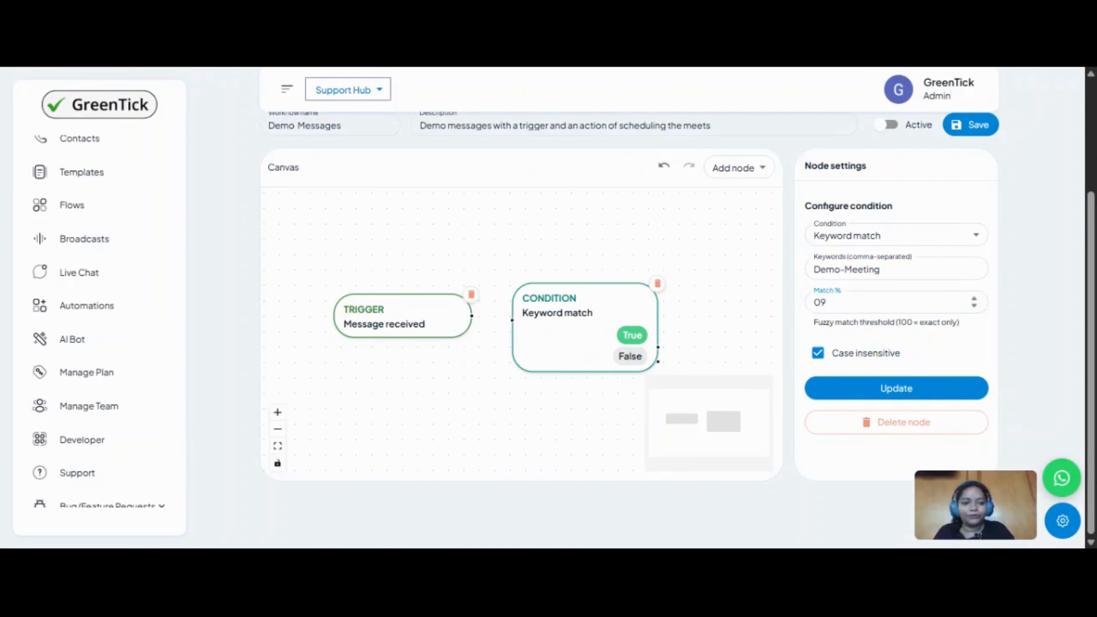
click(815, 308)
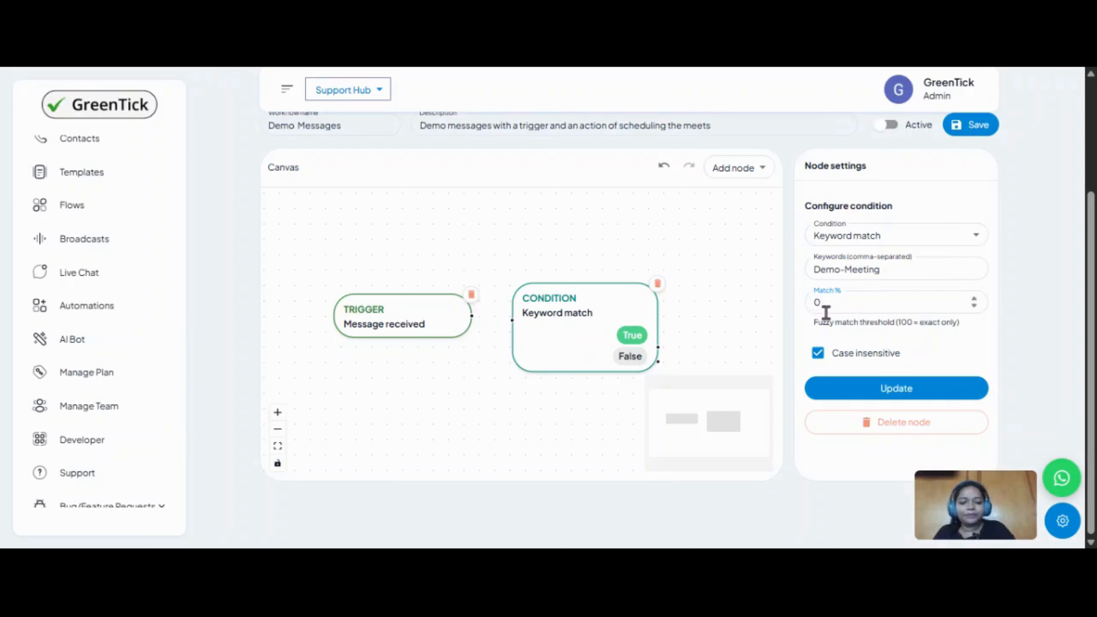
text(9)
scroll(843, 306, down, 2)
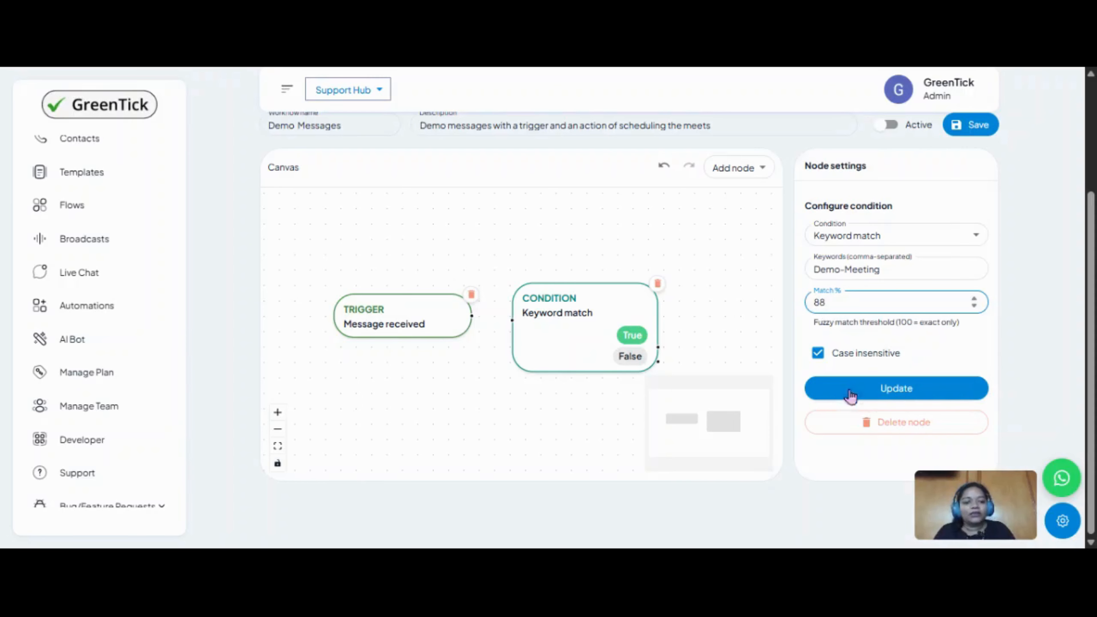
Step: Turn off Case insensitive for the keyword condition and set its Match % to 90
click(819, 353)
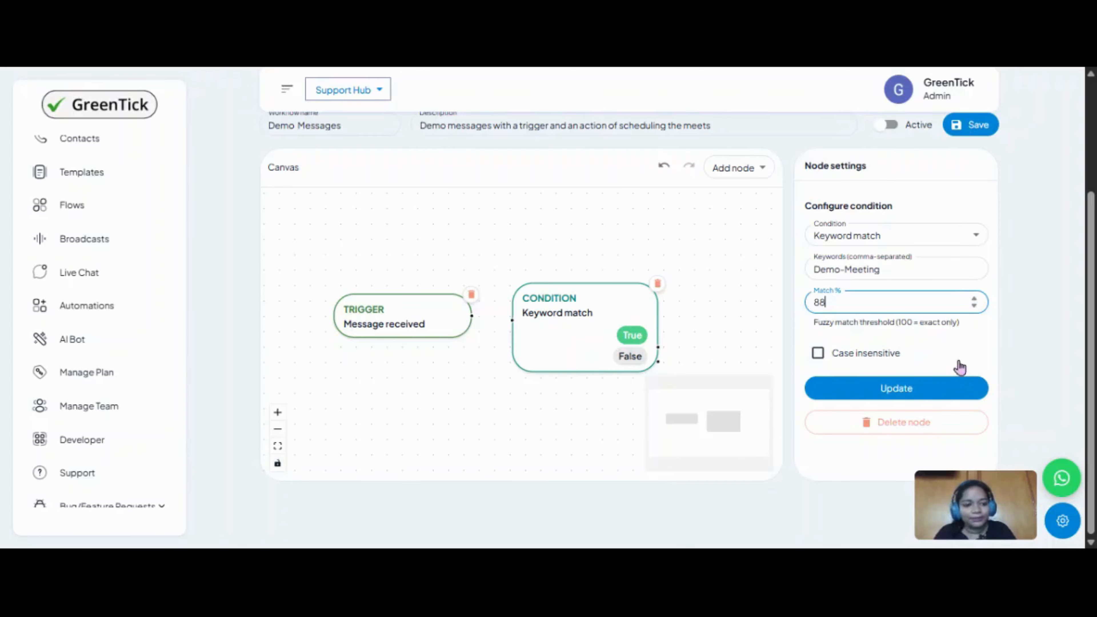
double_click(974, 299)
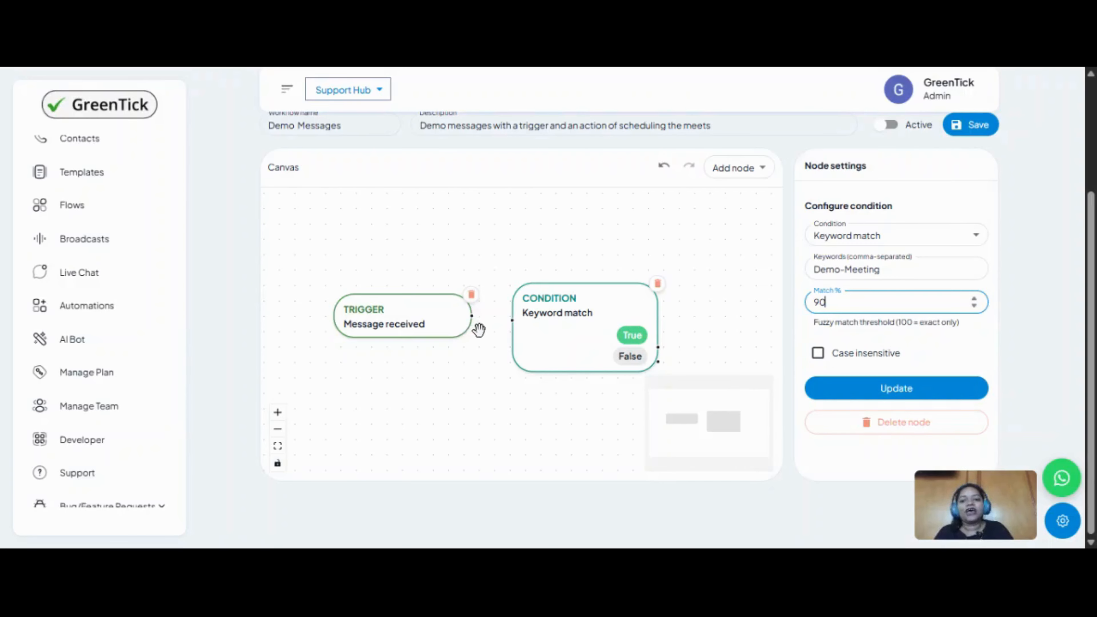
Step: Connect the Message received trigger to the Keyword match condition, and add an action node close beside the condition
click(276, 420)
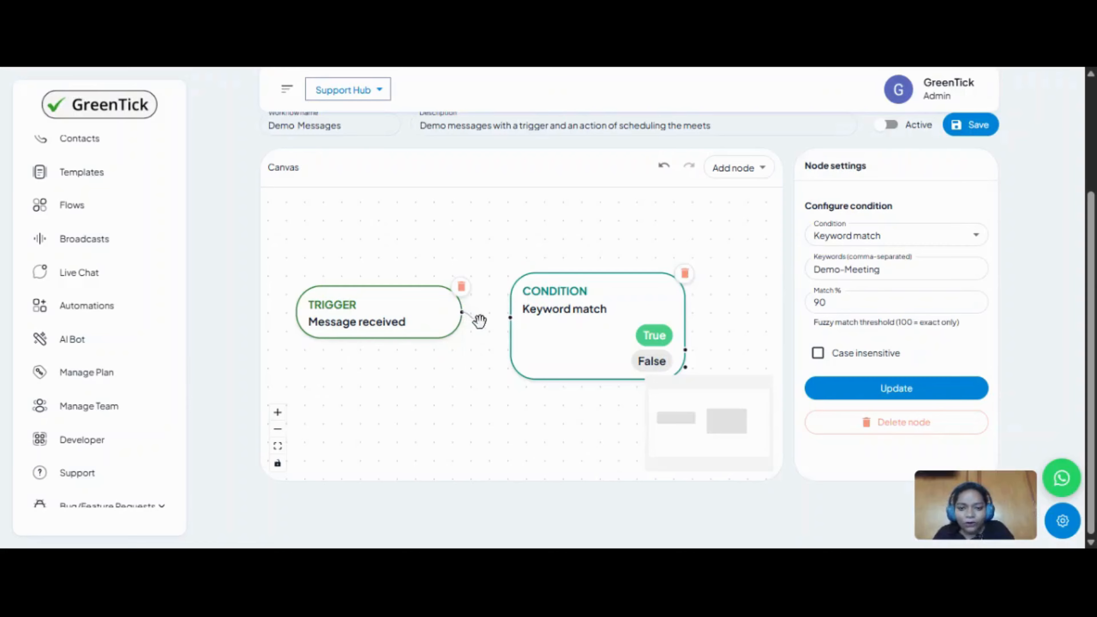
drag(479, 320, 510, 318)
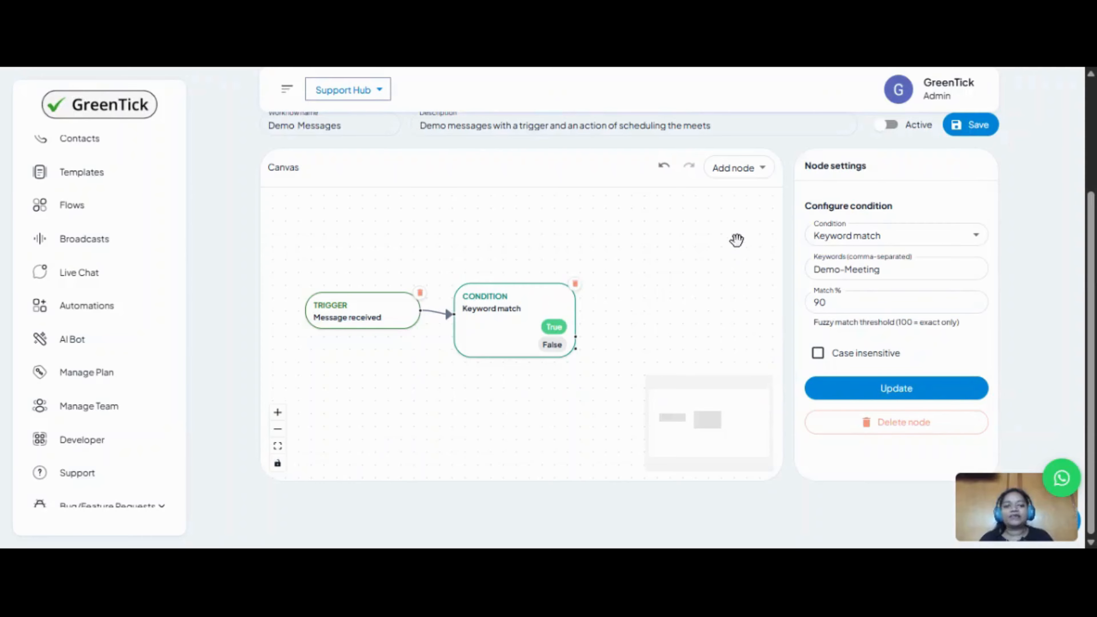
click(757, 175)
click(753, 246)
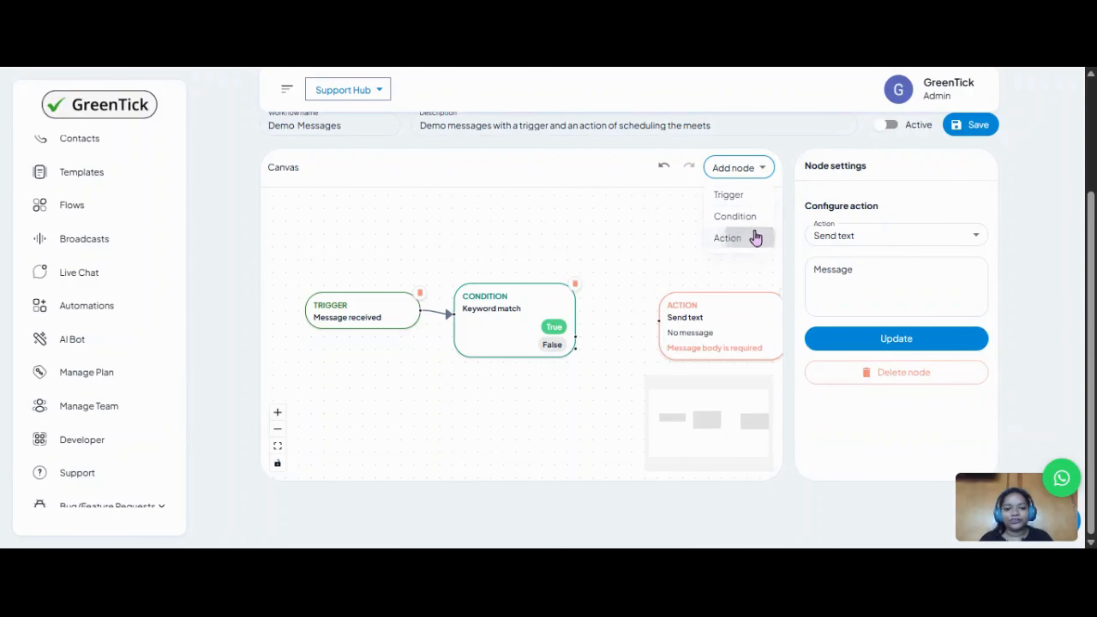
drag(740, 309, 682, 304)
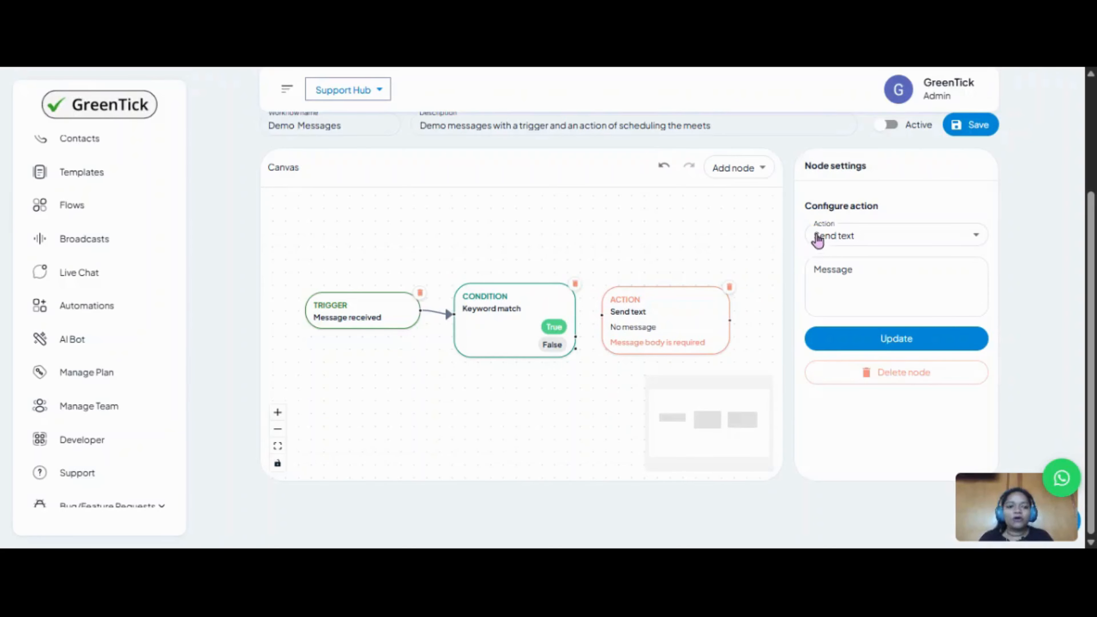
click(832, 242)
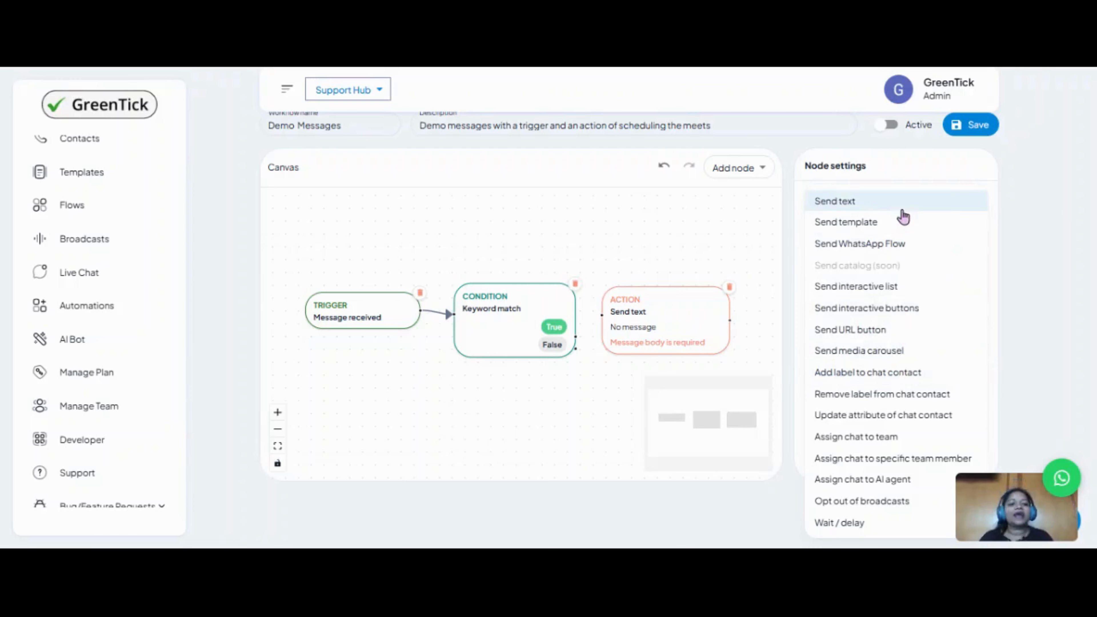
click(889, 207)
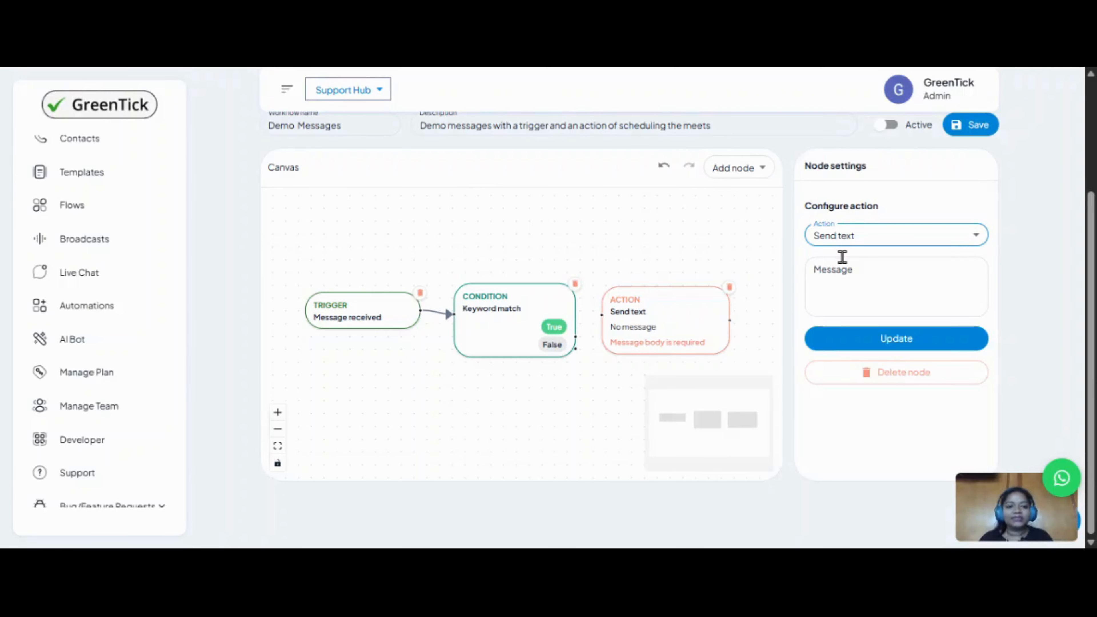
click(822, 277)
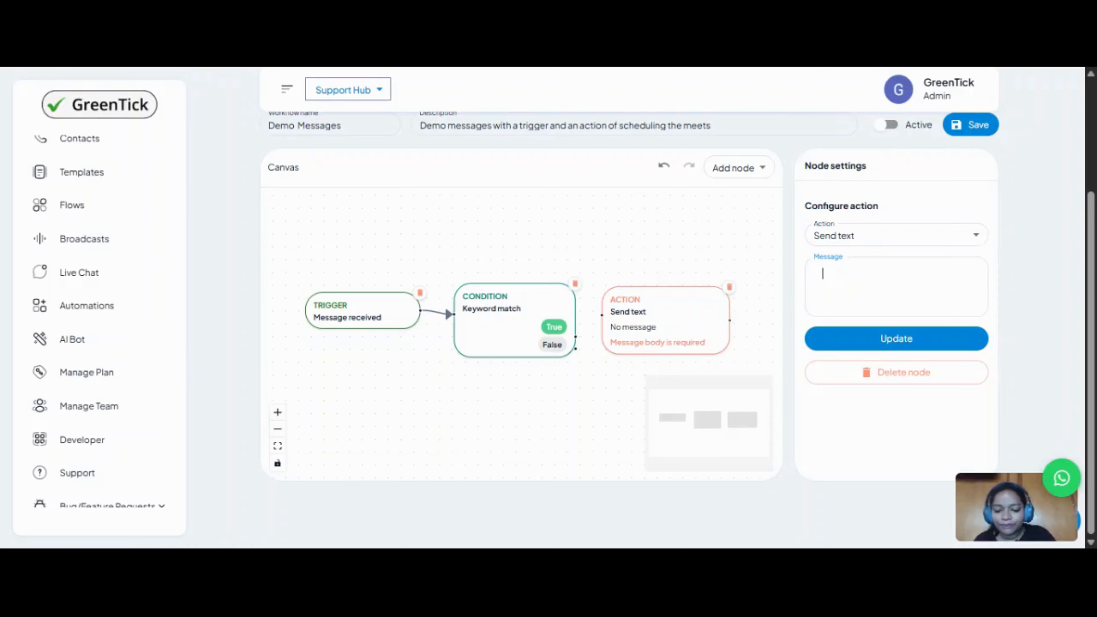
text(https://greentickai.zohobookings.com/greentick)
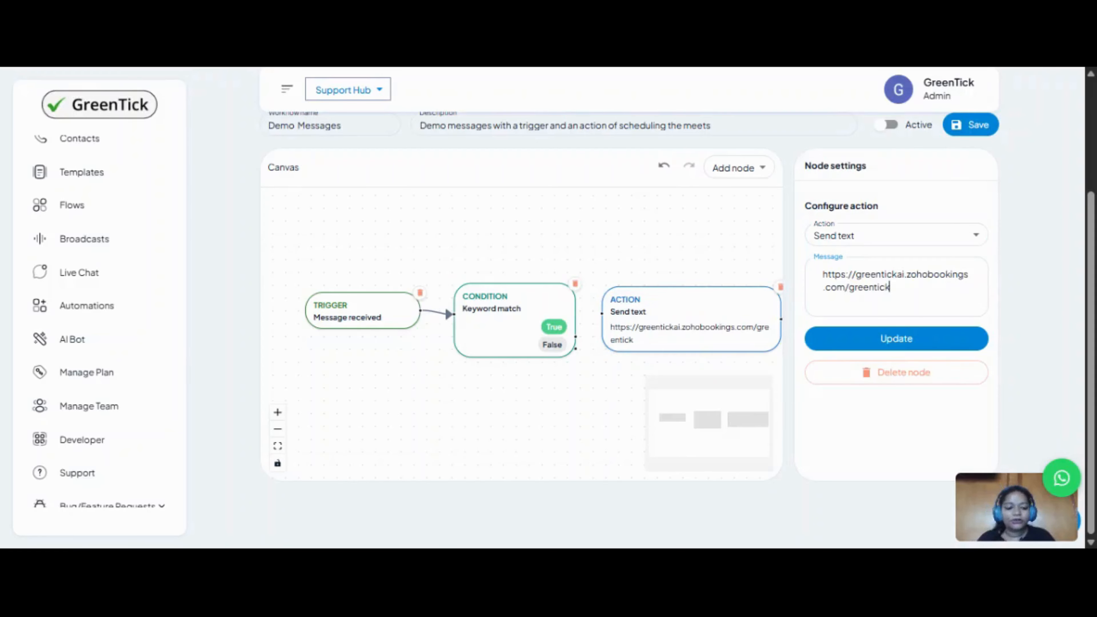
key(Return)
key(Return)
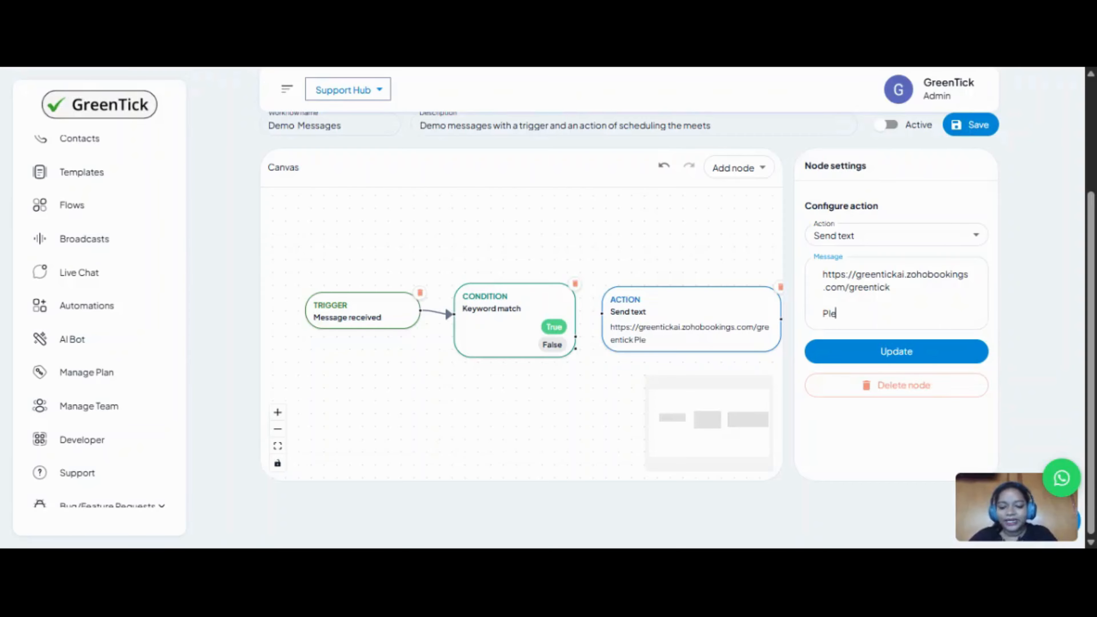
text(Please find abo)
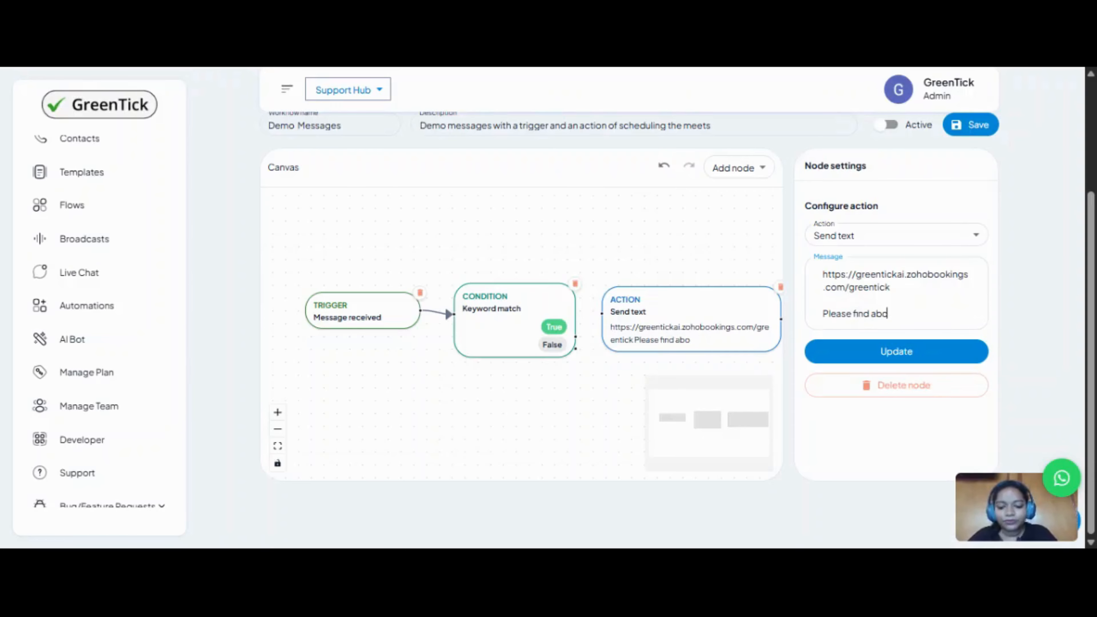
text(ve the book)
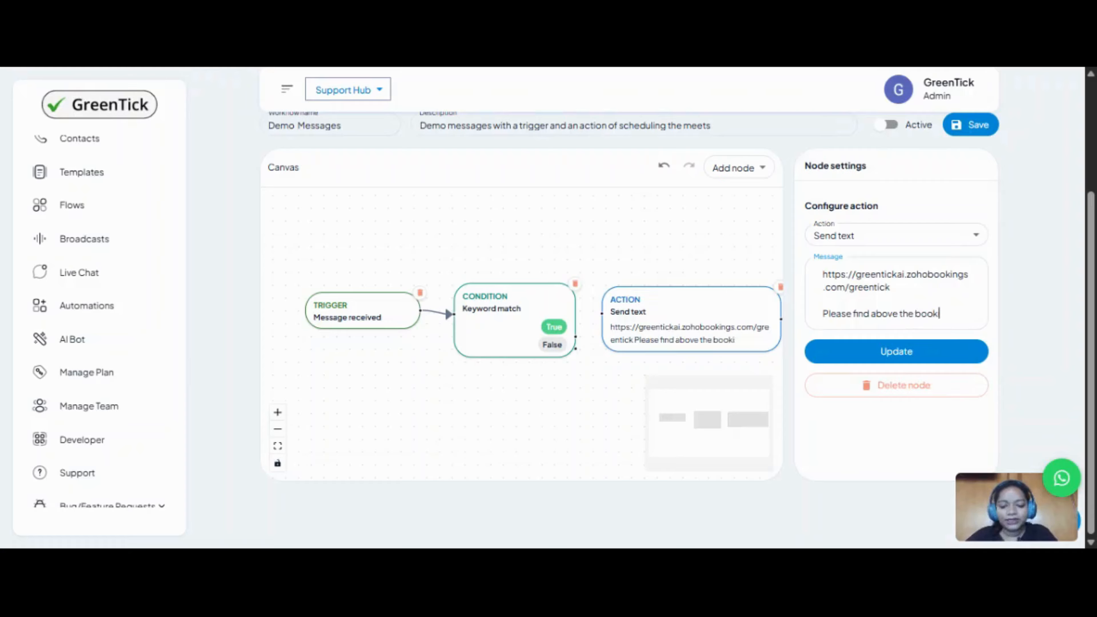
text(ing link and book your slot!)
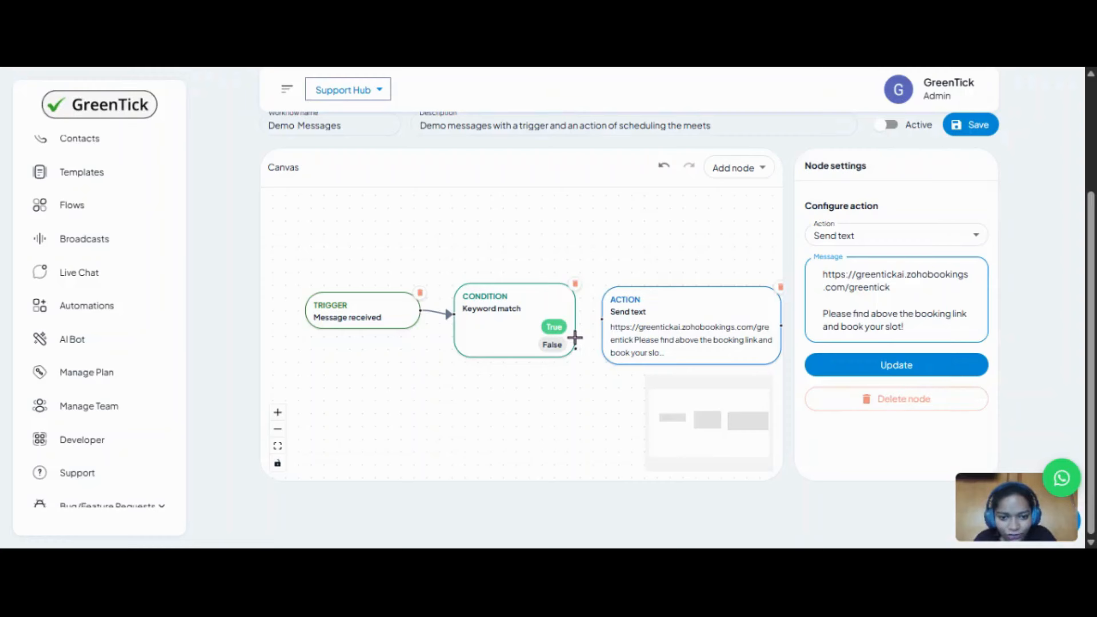
drag(575, 338, 603, 320)
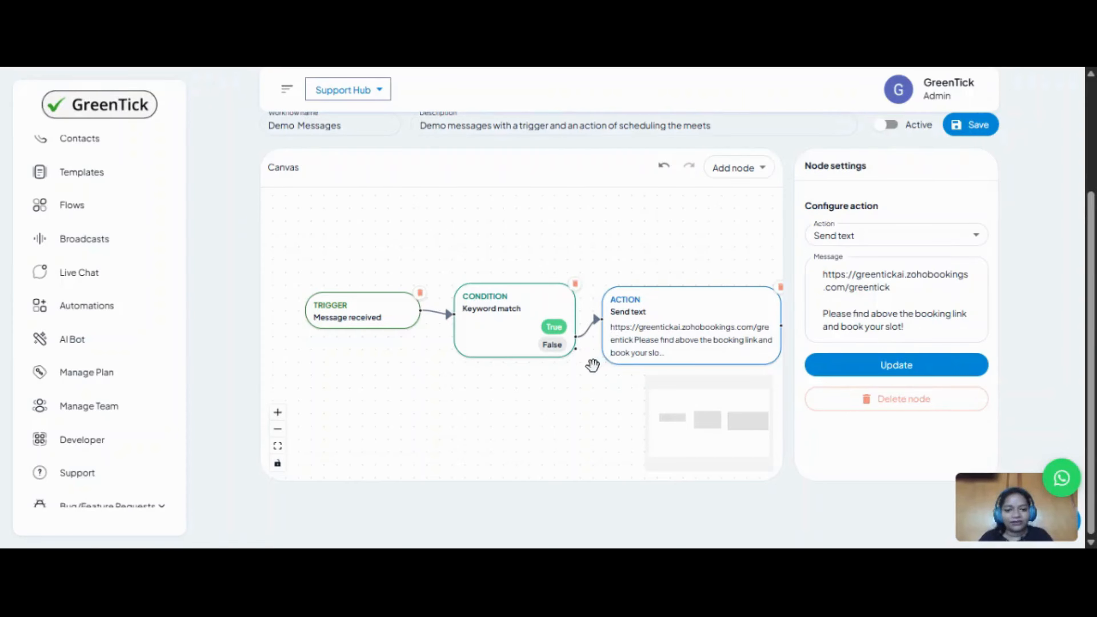
Step: Add a second Send text action node and place it directly below the booking link action
click(746, 173)
click(740, 241)
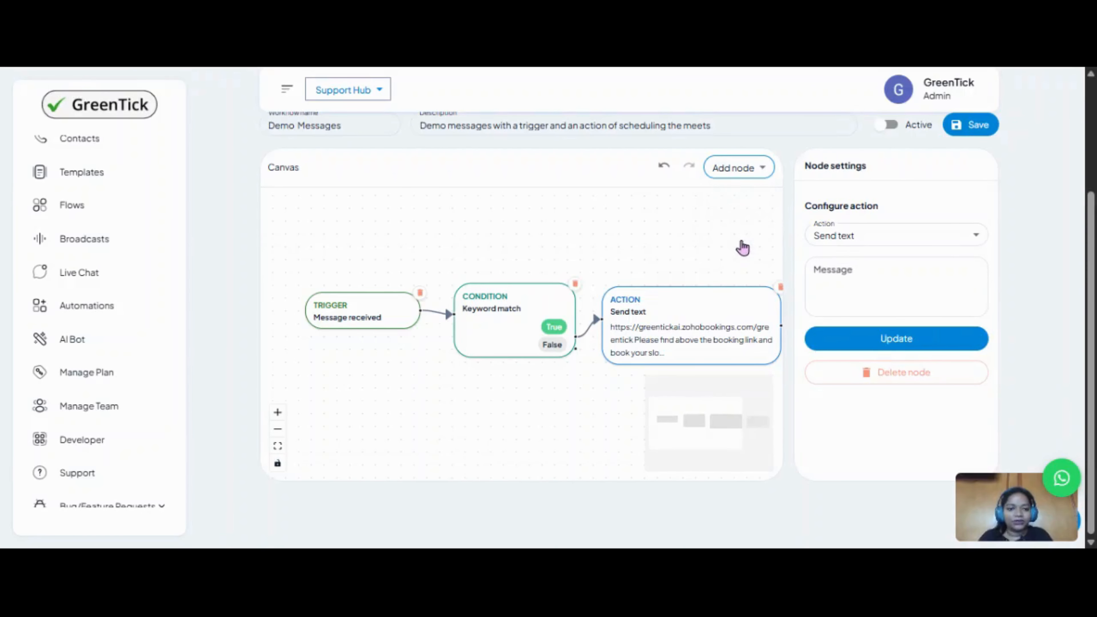
click(278, 430)
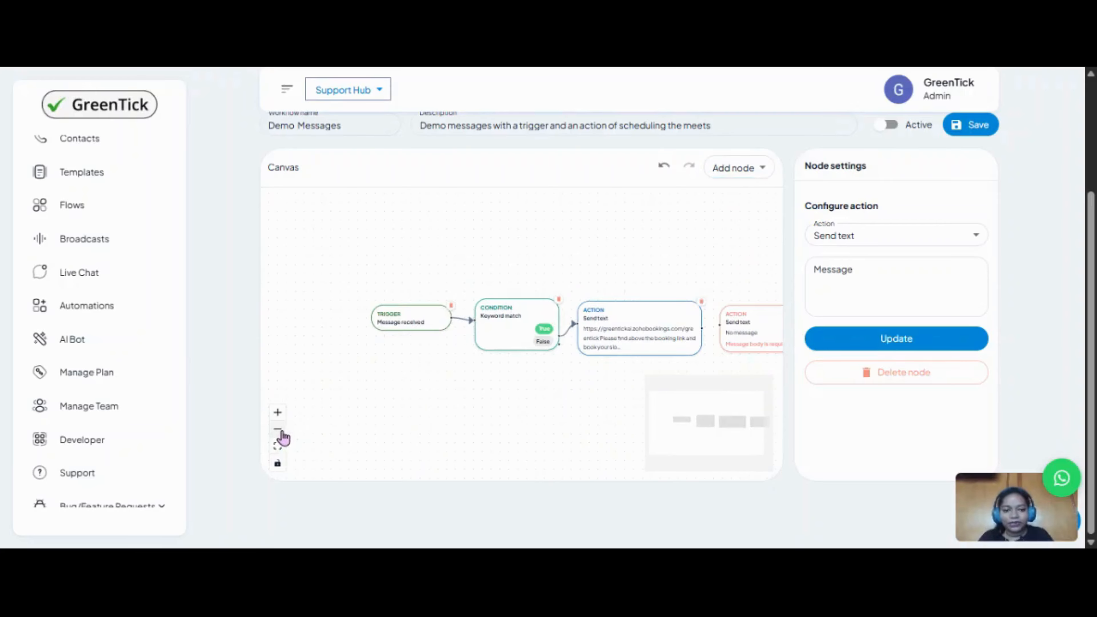
drag(736, 325, 600, 385)
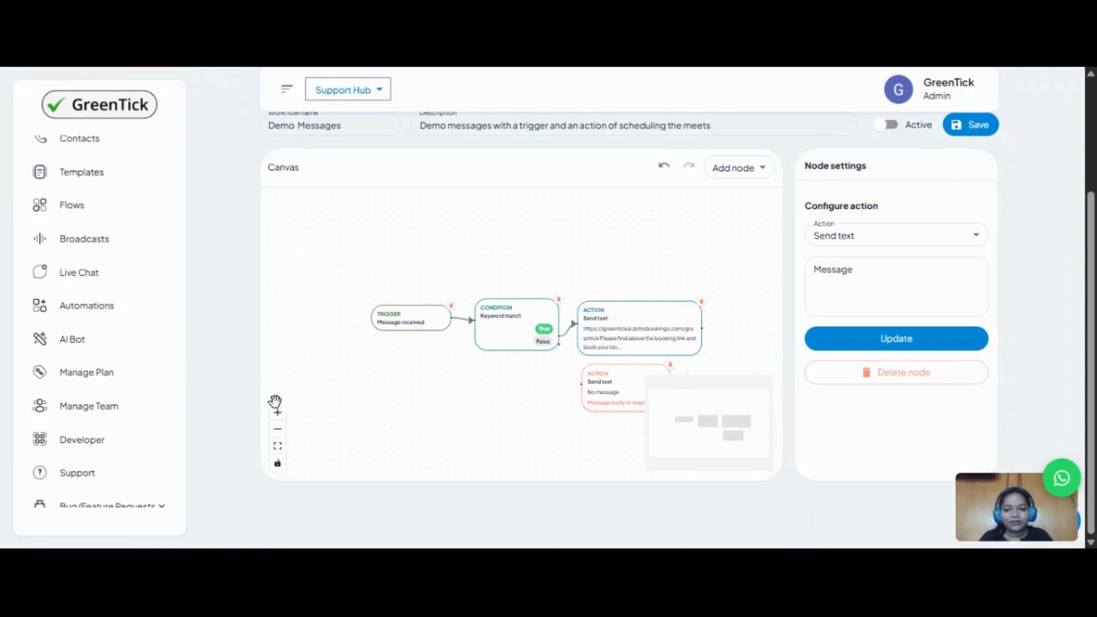
click(278, 412)
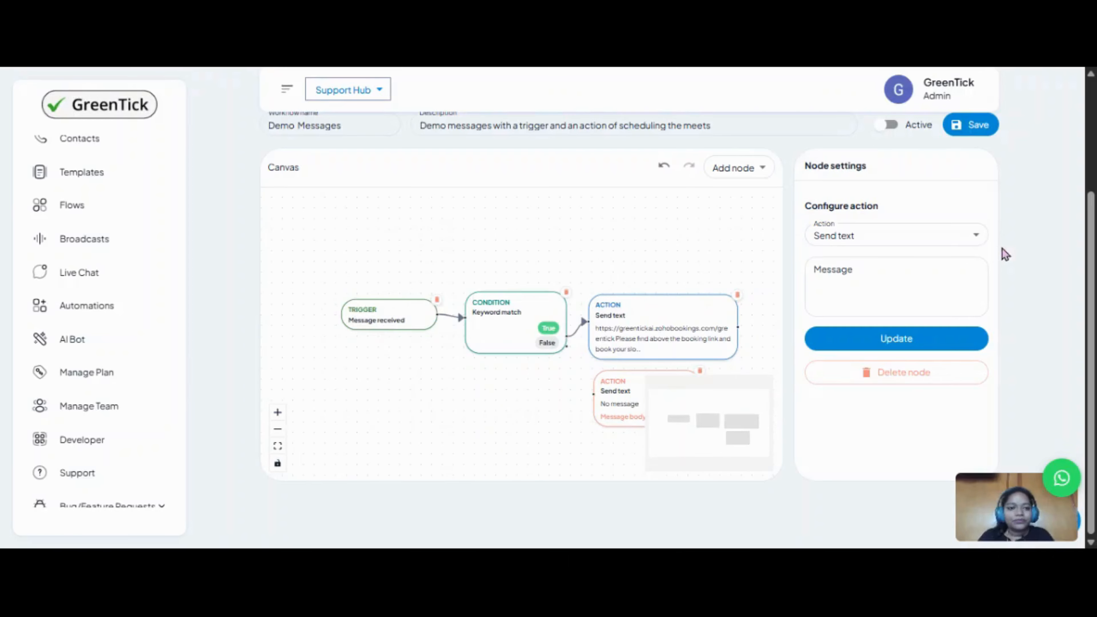
Step: Set the new Send text message to "Hi, Let me know what I can help you with !" and connect the condition's False output to it
click(902, 236)
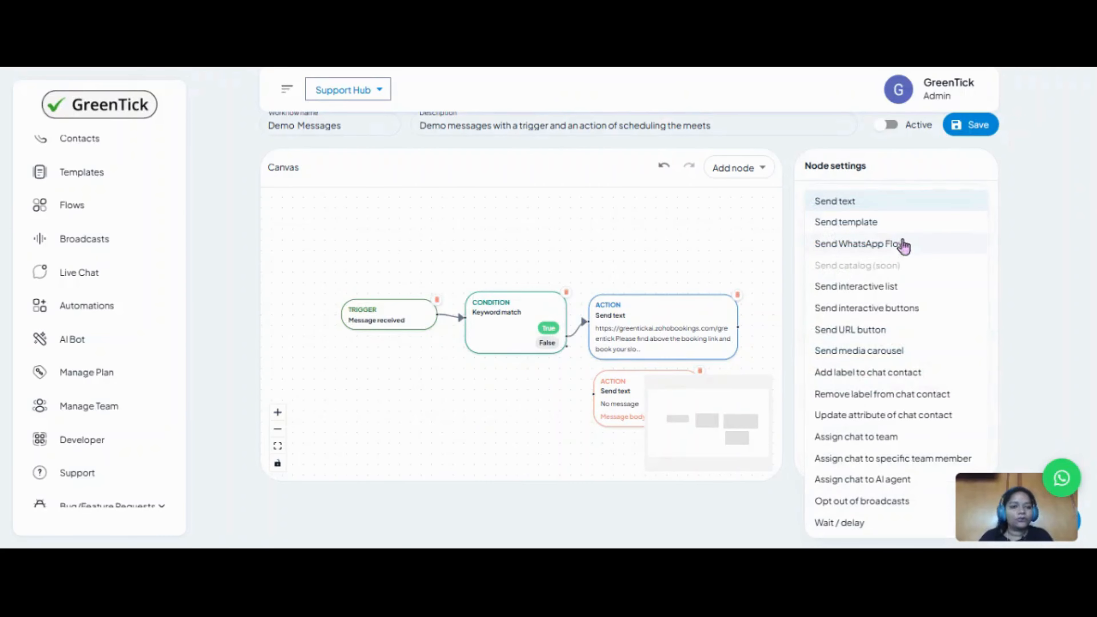
click(892, 212)
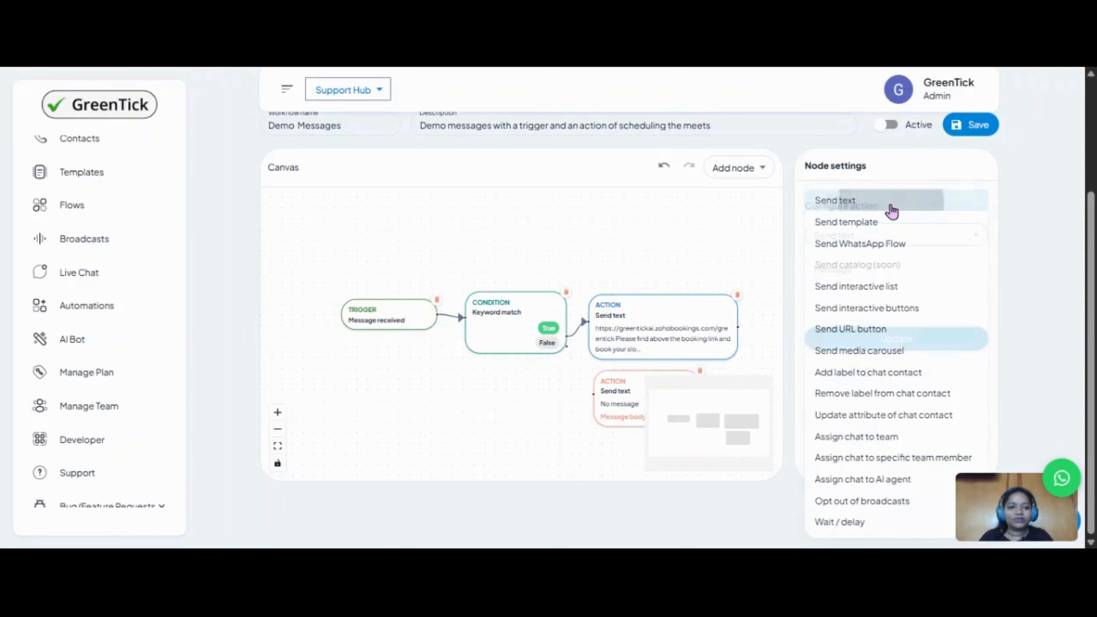
text(H)
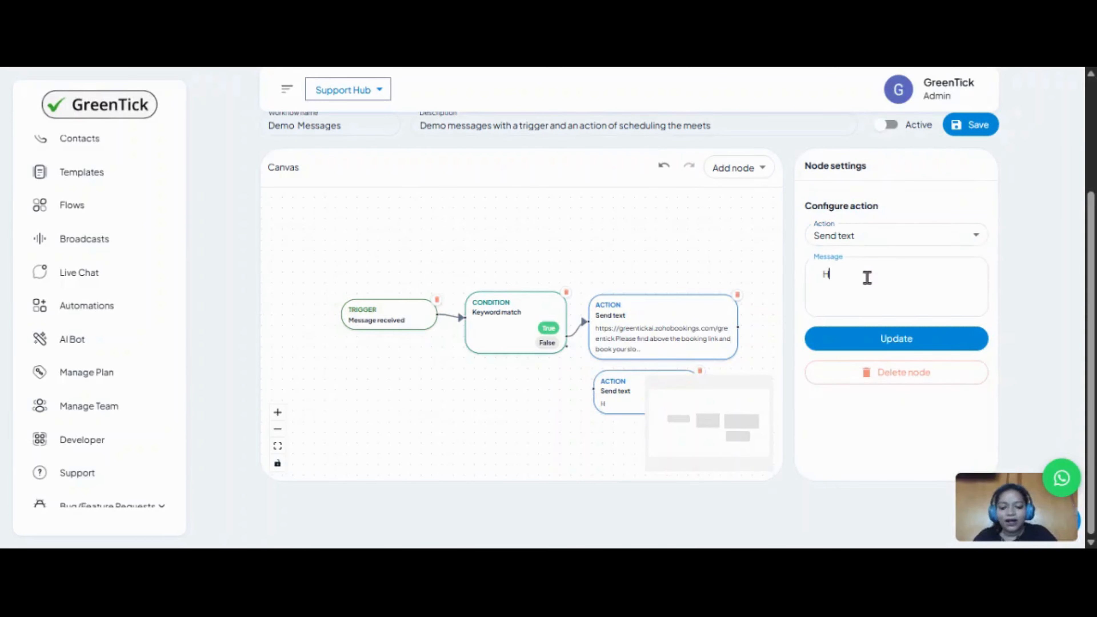
text(i, Let me know what)
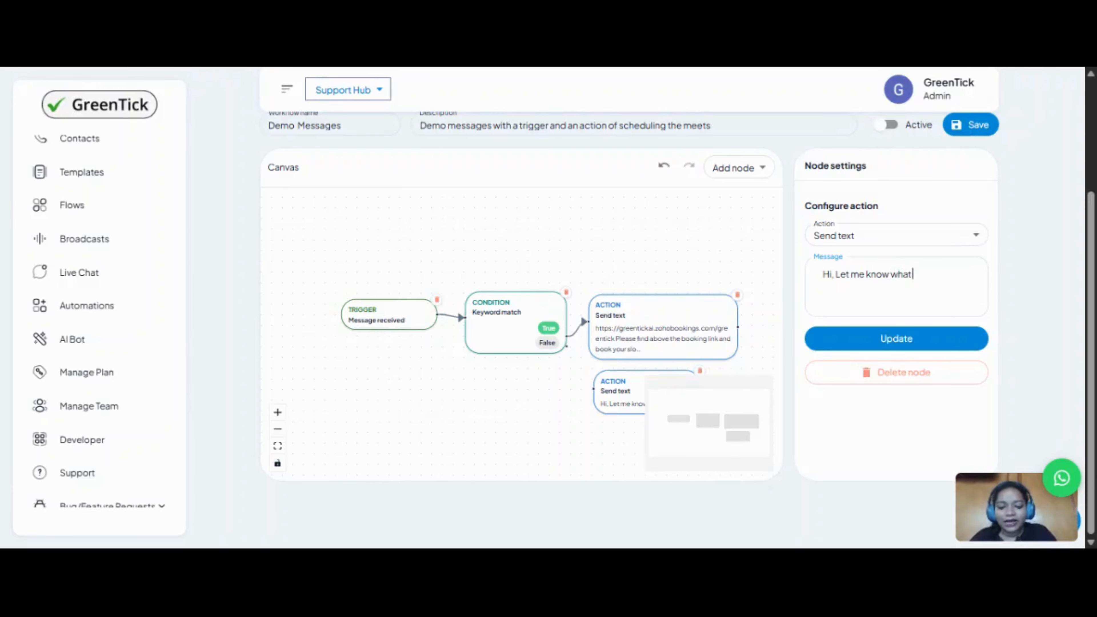
text( I can help y)
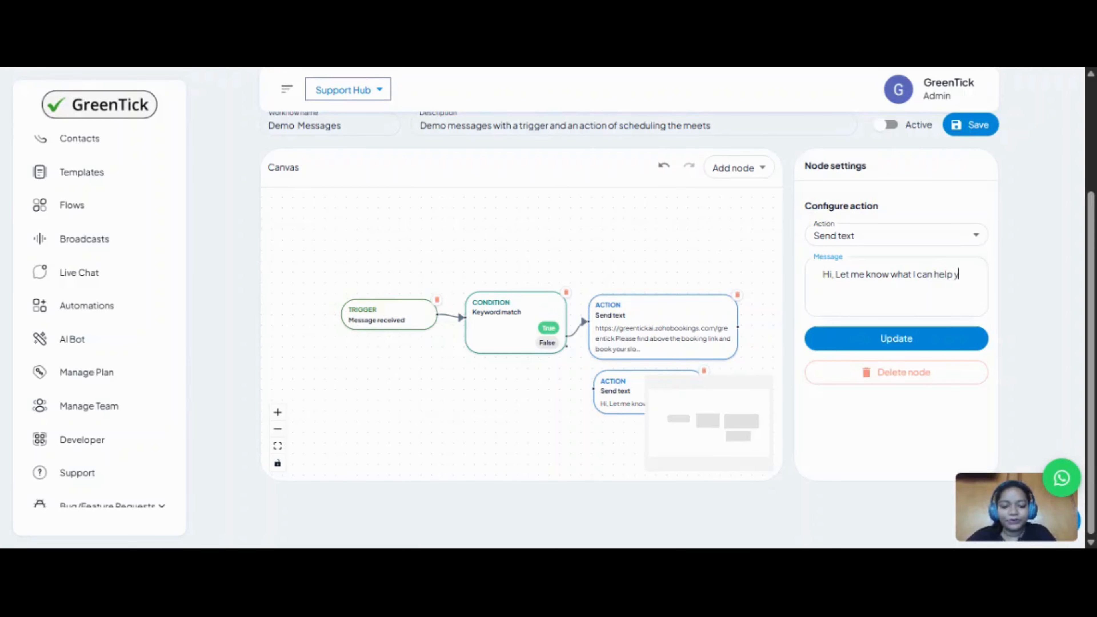
text(ou with !)
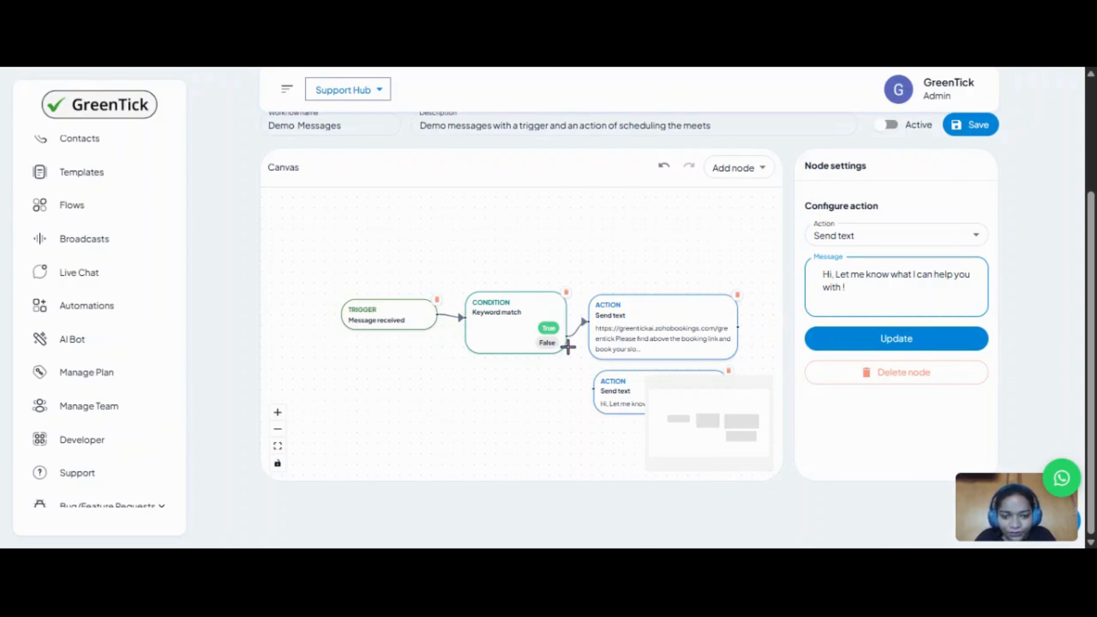
drag(565, 346, 597, 389)
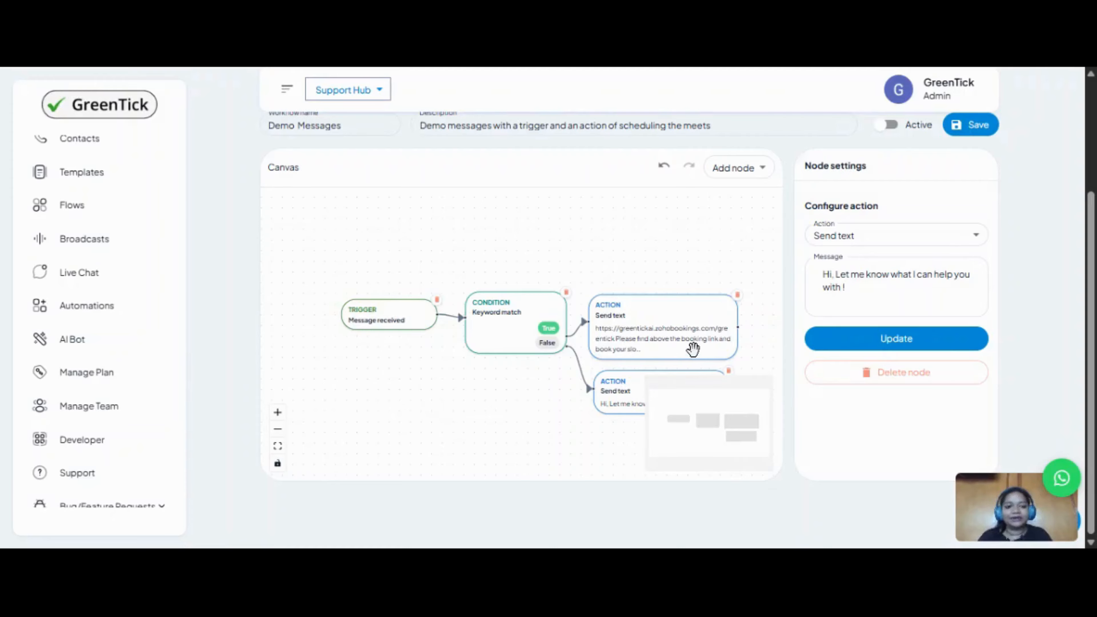
Step: Activate and save the Demo Messages workflow, and go to Live Chat
scroll(1058, 298, up, 2)
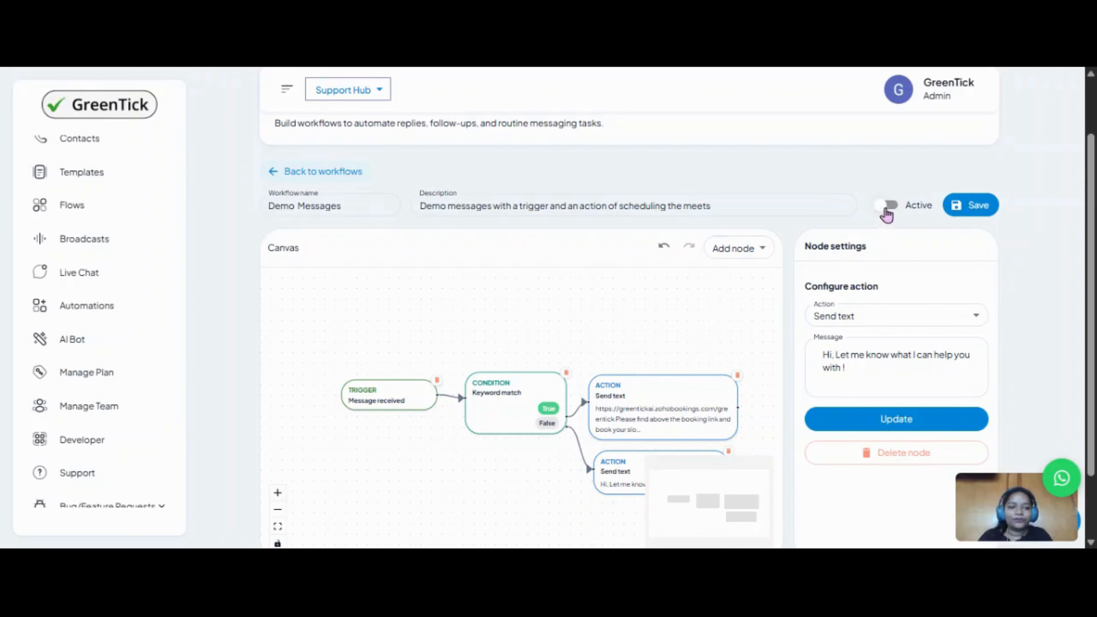
click(885, 212)
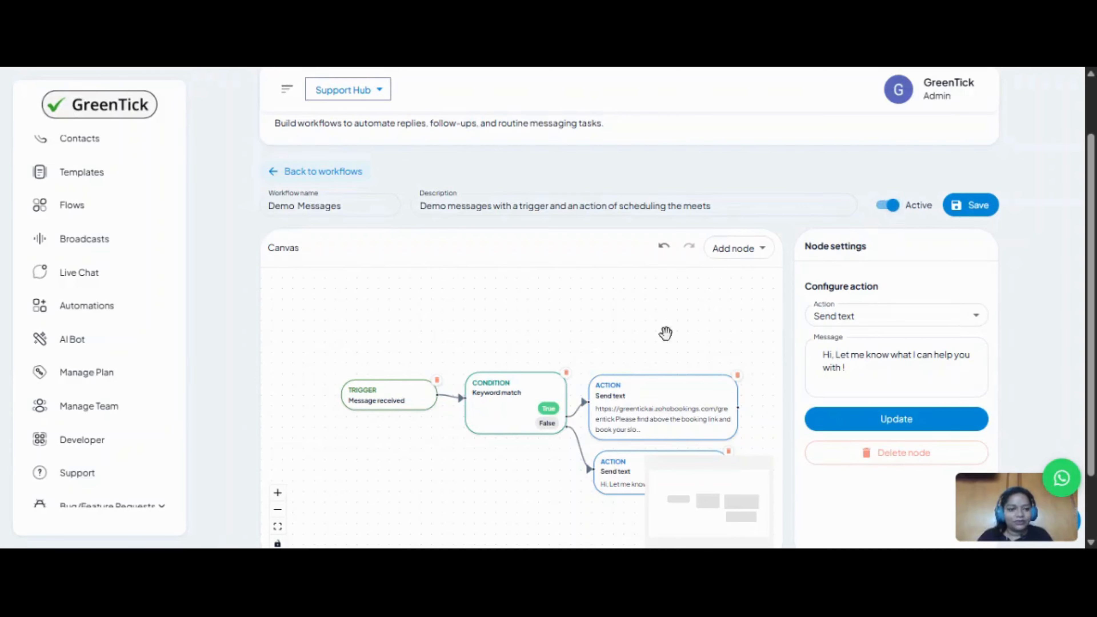
click(967, 206)
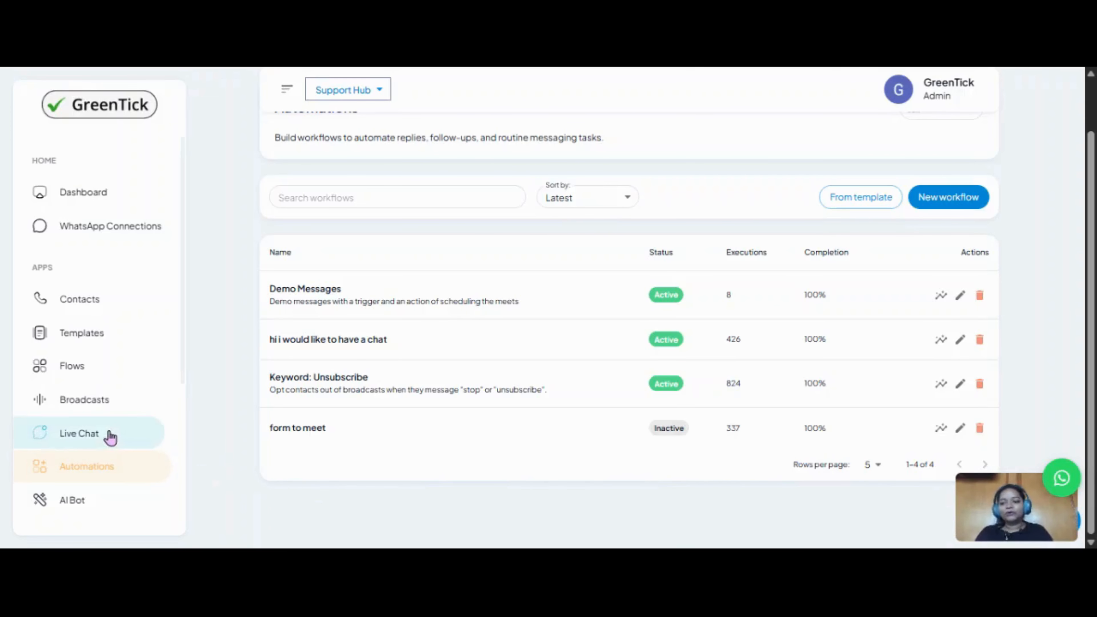
click(110, 436)
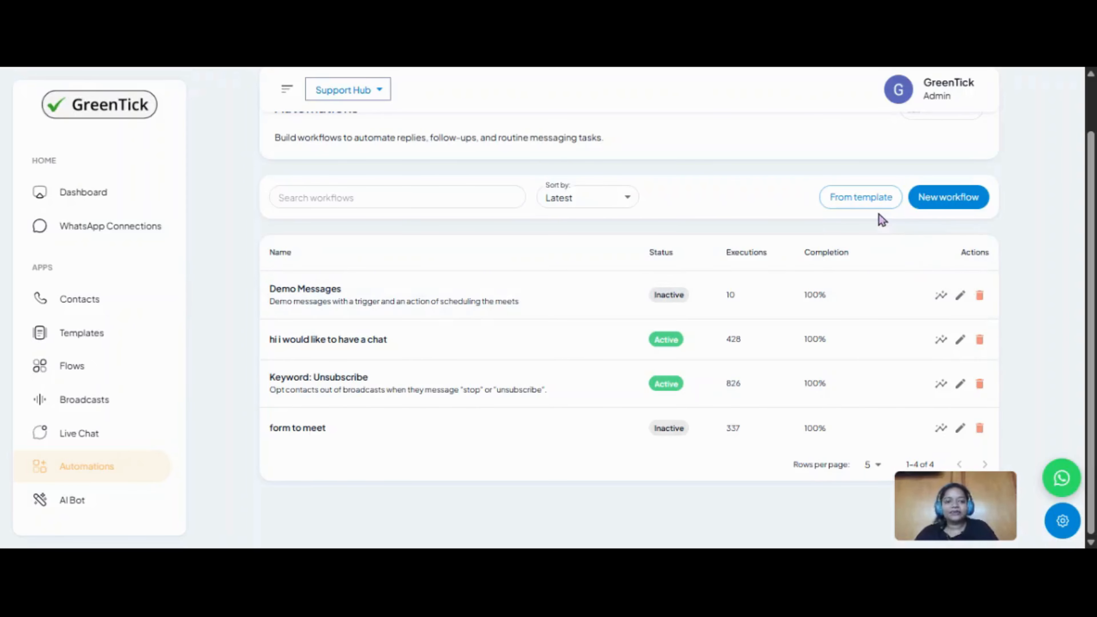
Step: Look through the workflow templates and create a workflow from the Away Message template
click(863, 211)
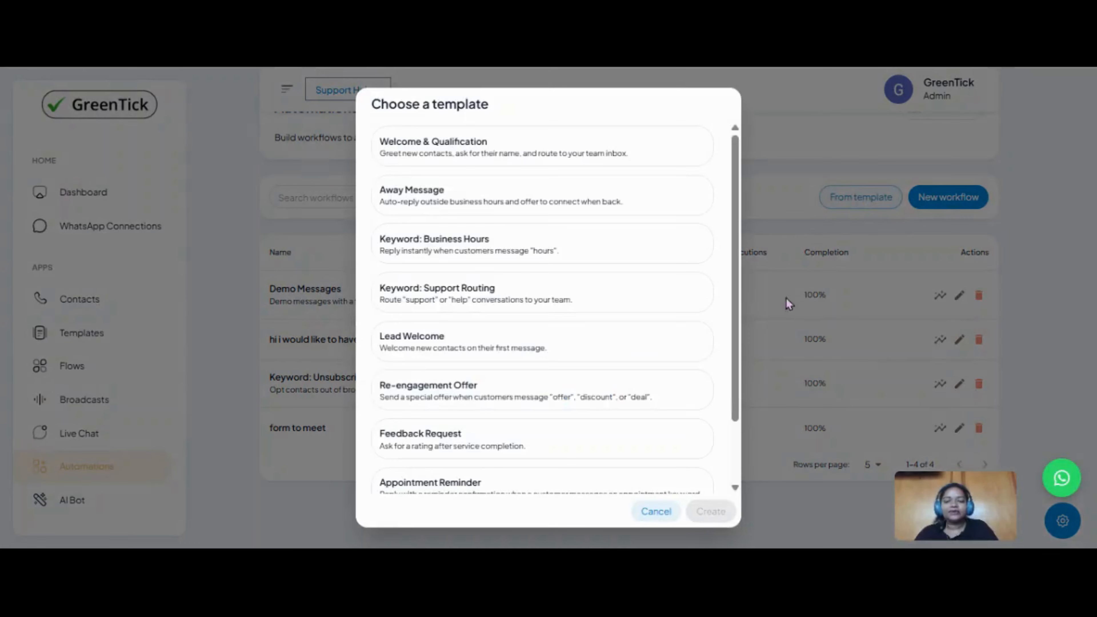
scroll(484, 308, down, 2)
scroll(497, 329, up, 2)
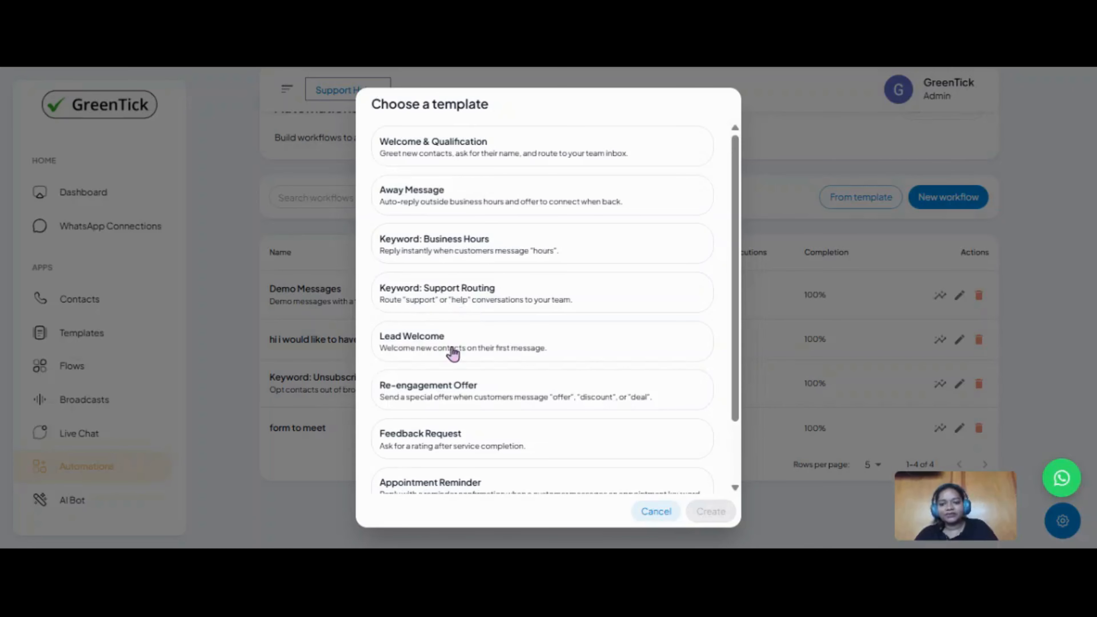
scroll(462, 351, down, 2)
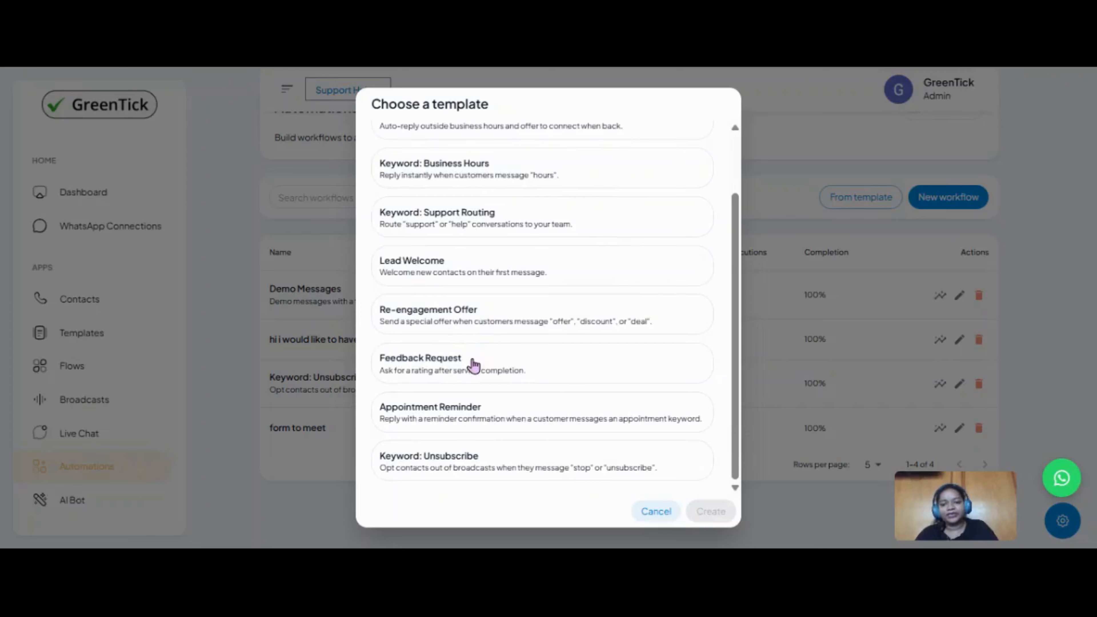
scroll(479, 437, up, 2)
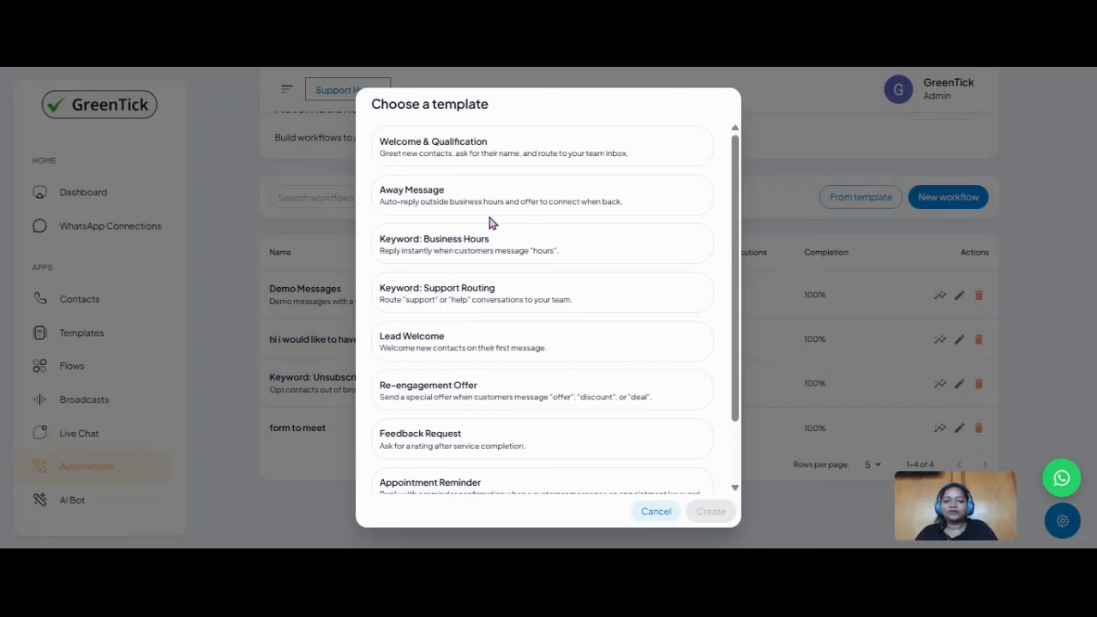
click(428, 197)
click(714, 516)
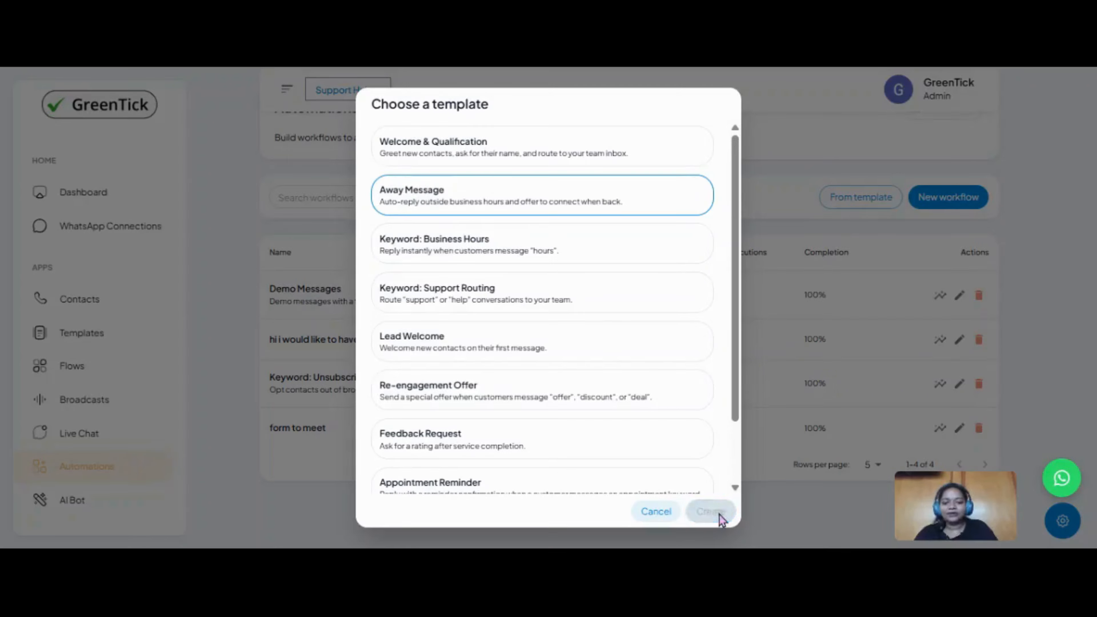
Step: Examine the Away Message workflow's Time window condition, its Send text action and the available action types
scroll(731, 366, down, 1)
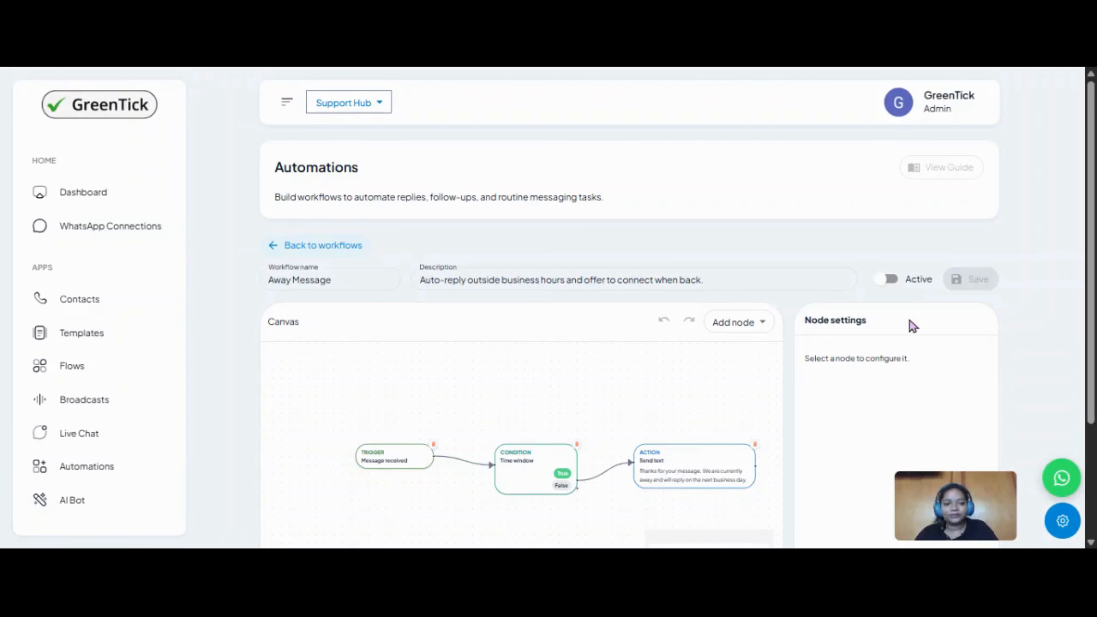
scroll(913, 326, down, 2)
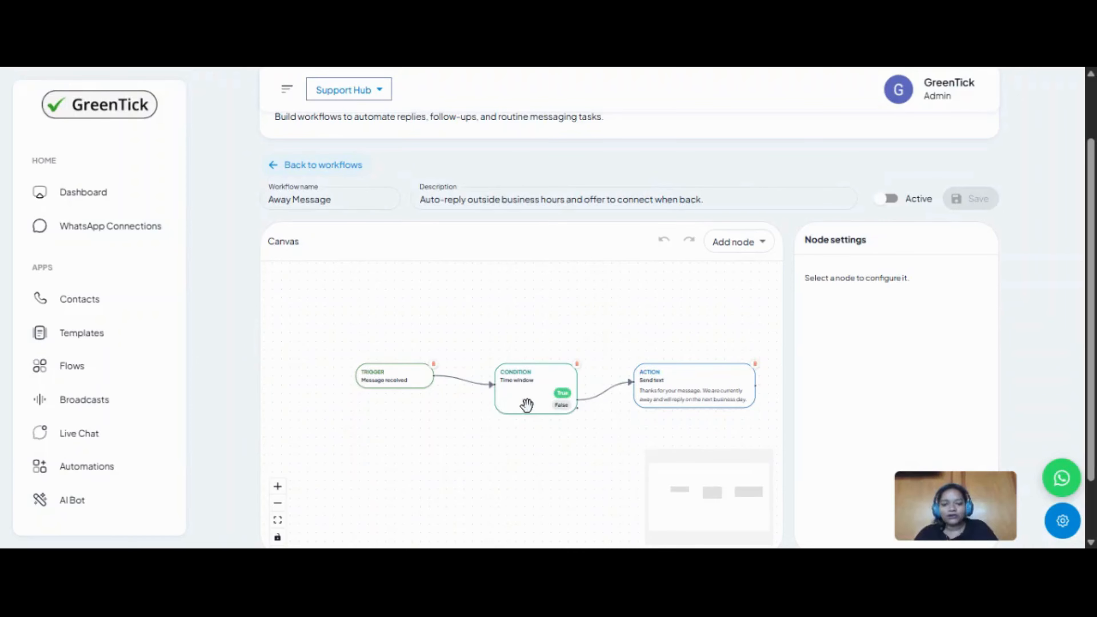
click(524, 397)
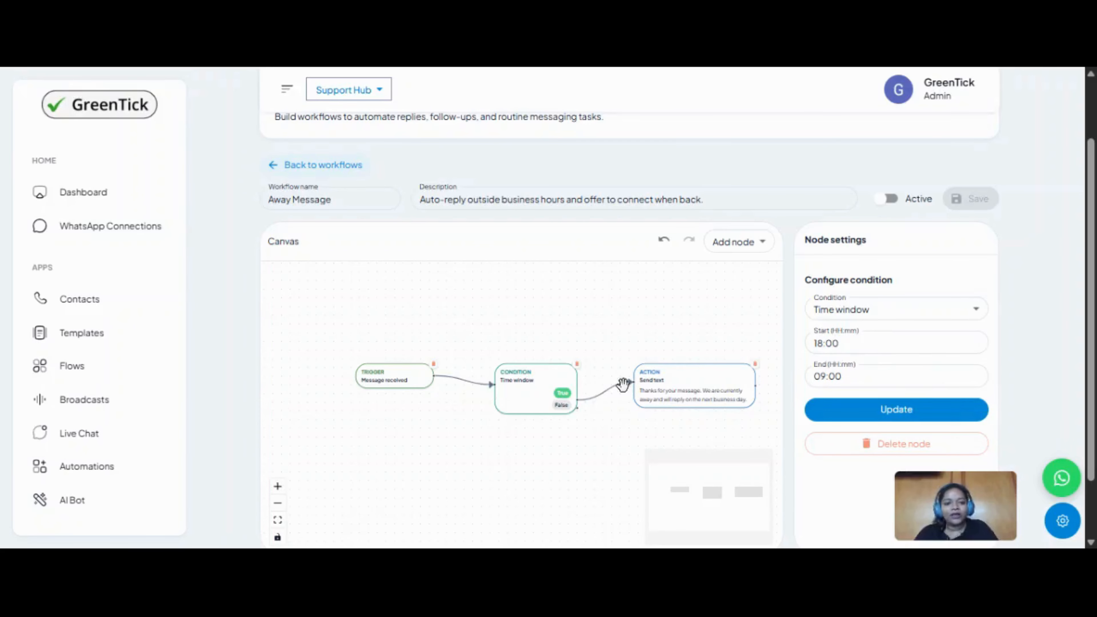
click(673, 393)
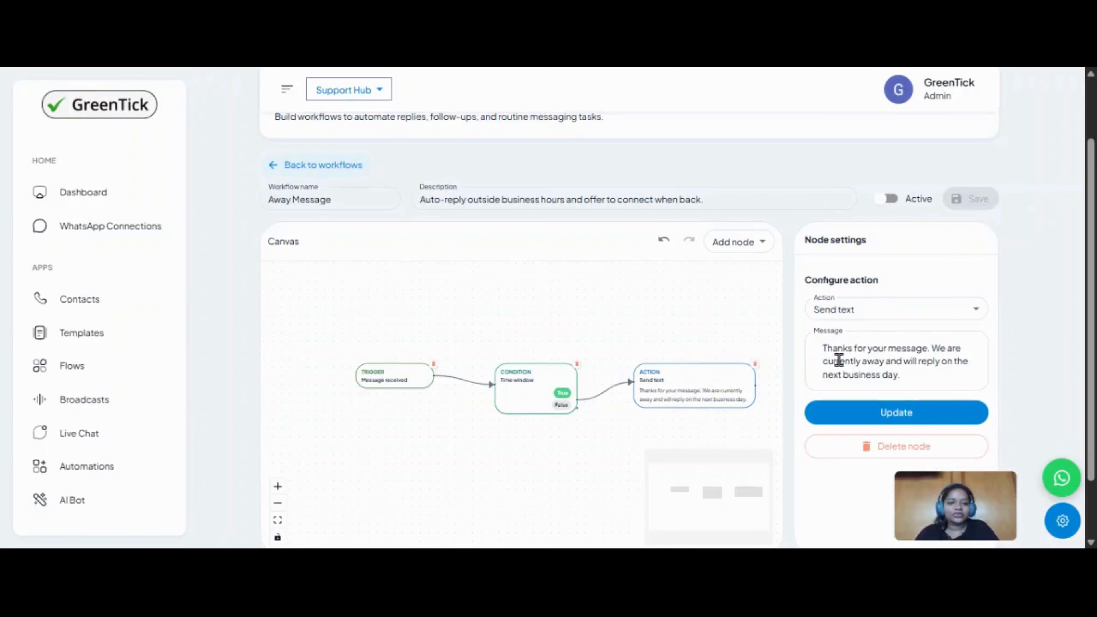
click(845, 314)
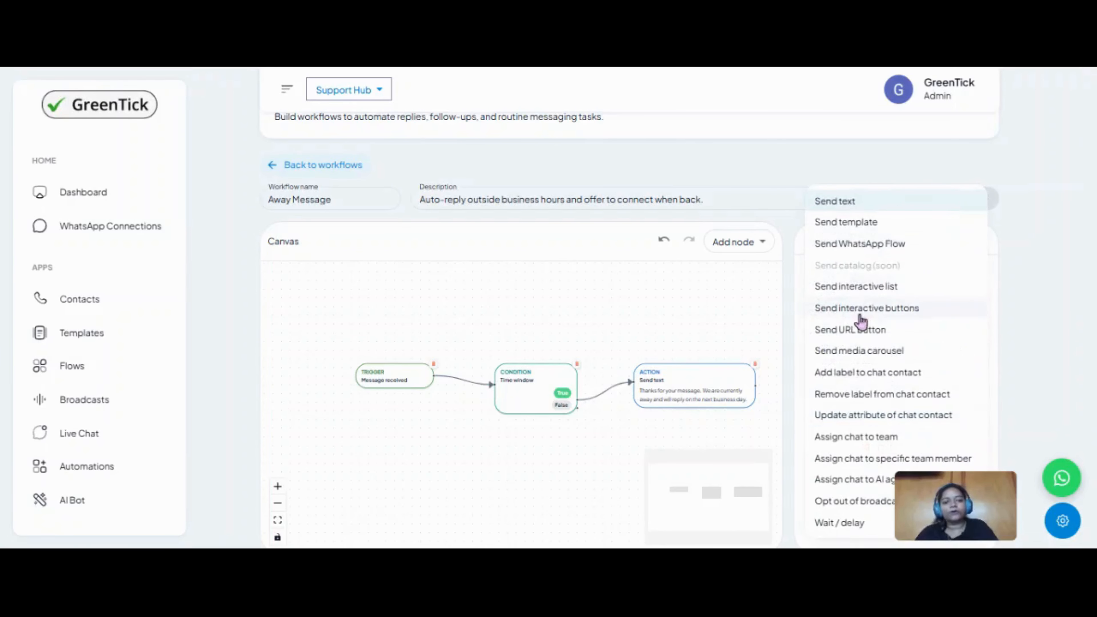
click(1038, 299)
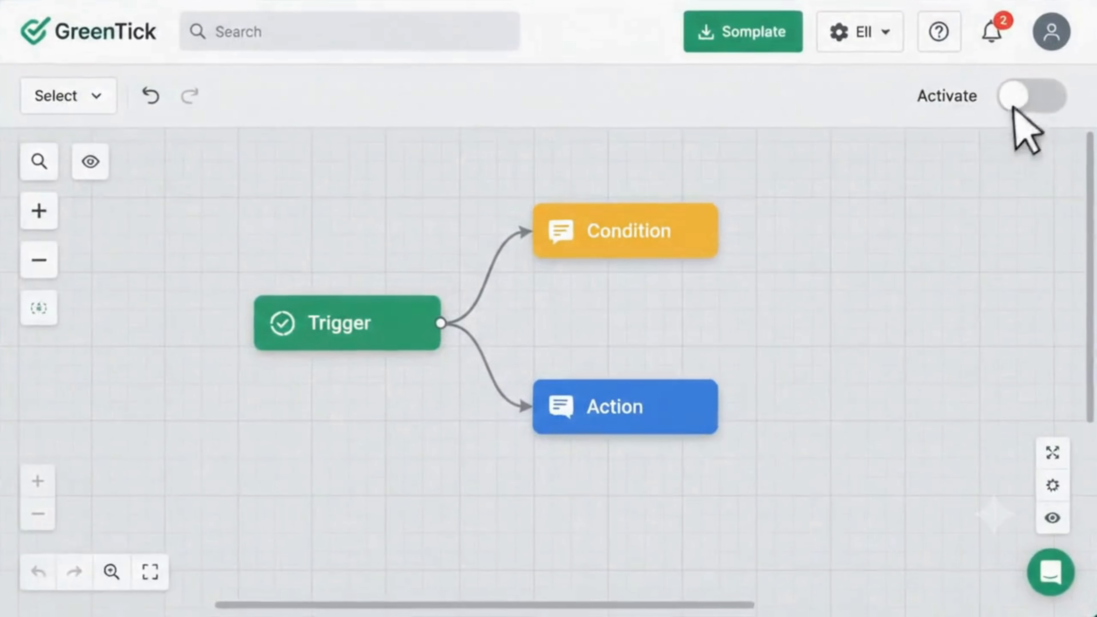
click(1031, 95)
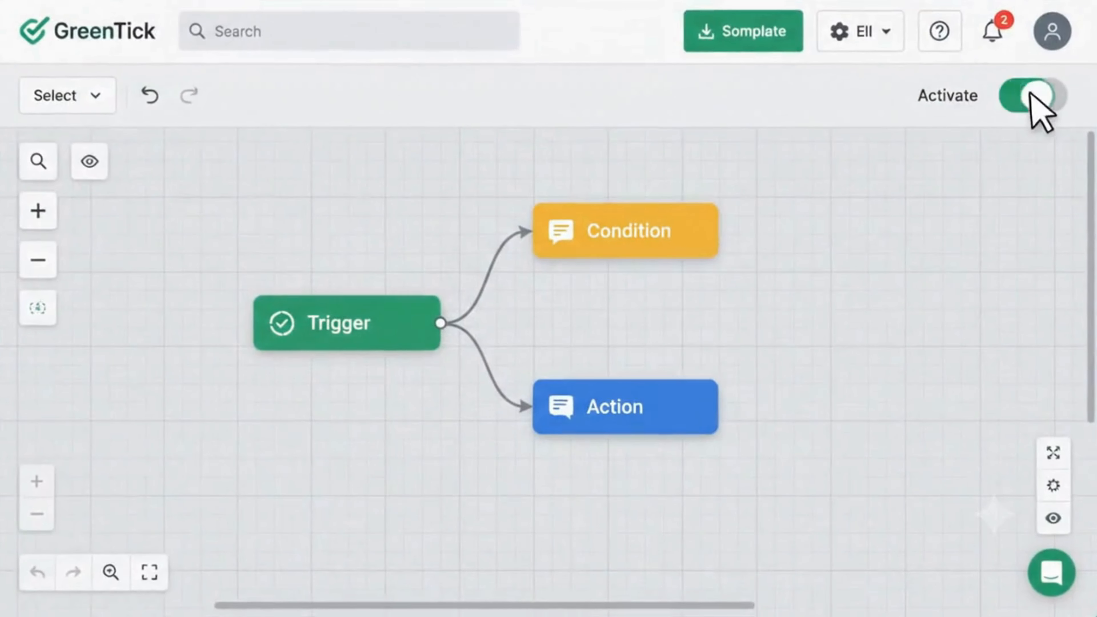